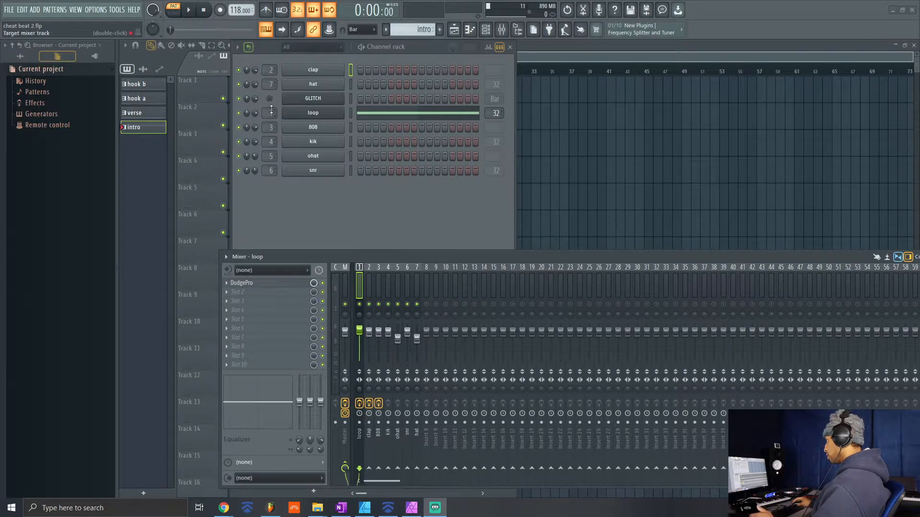
Step: Select the loop channel, bring up the mixer and play back the intro pattern
left_click(350, 113)
key("F9")
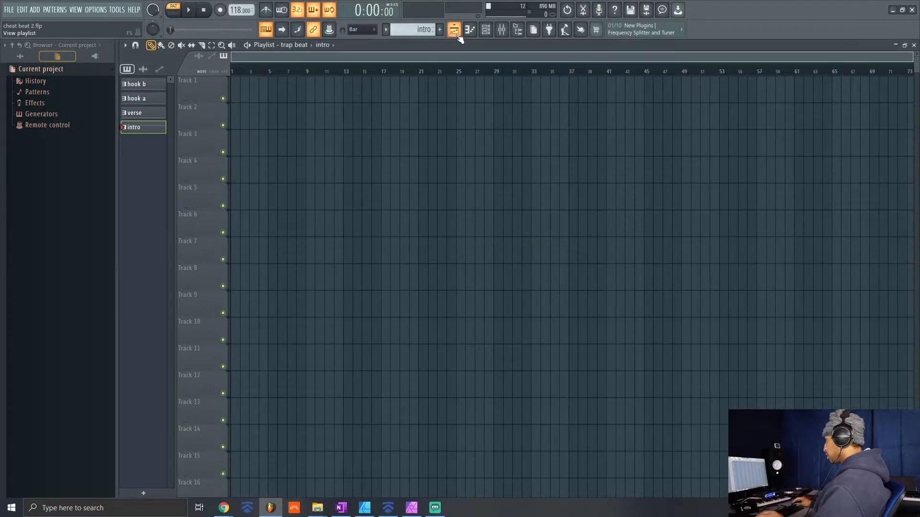
left_click(454, 29)
left_click(502, 29)
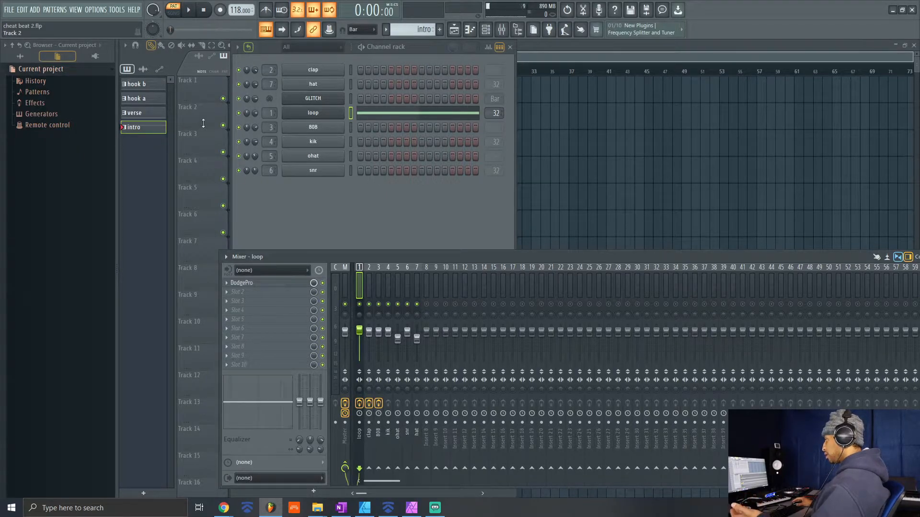
key("space")
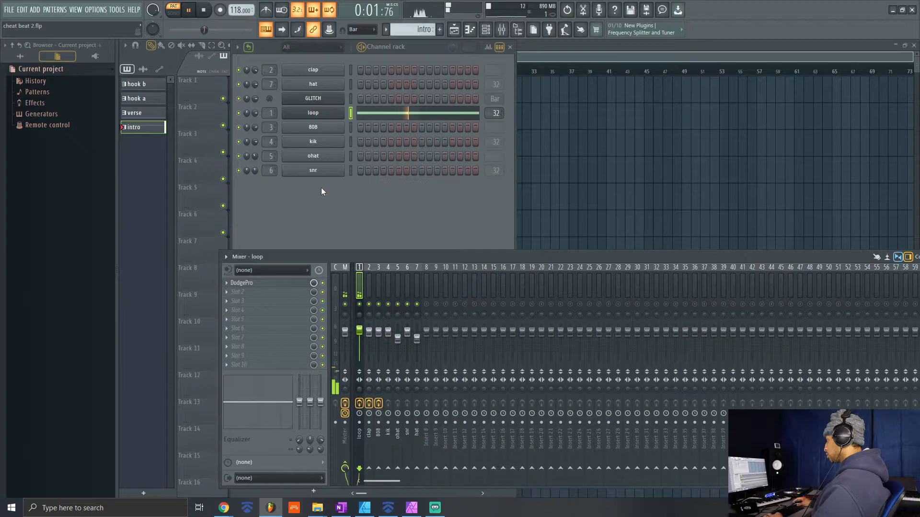
key("space")
Step: Inspect the loop channel's Serato Sample instrument, and audition the intro with the DodgePro effect on its mixer track open
left_click(318, 117)
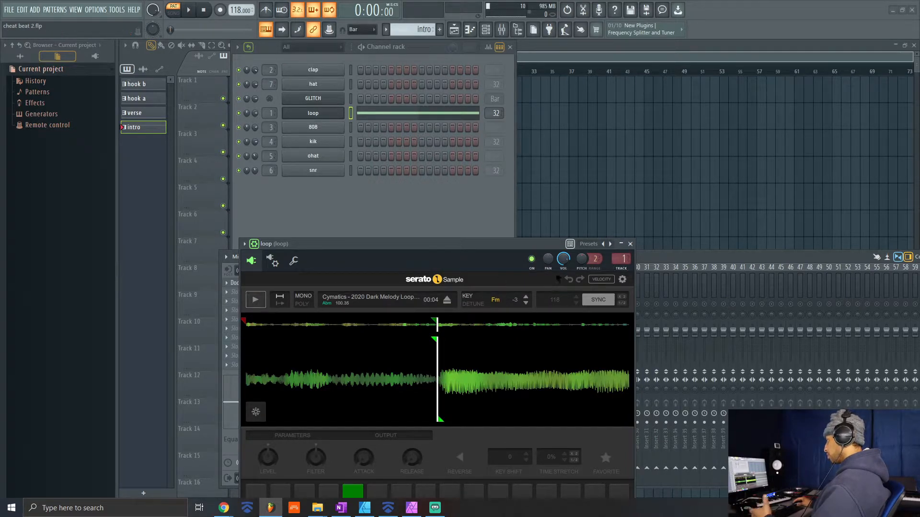
left_click(630, 244)
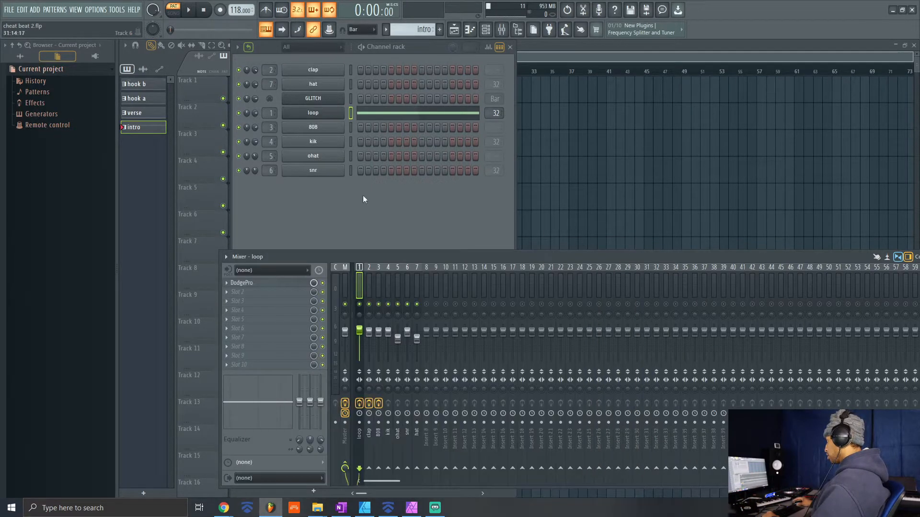
left_click(251, 284)
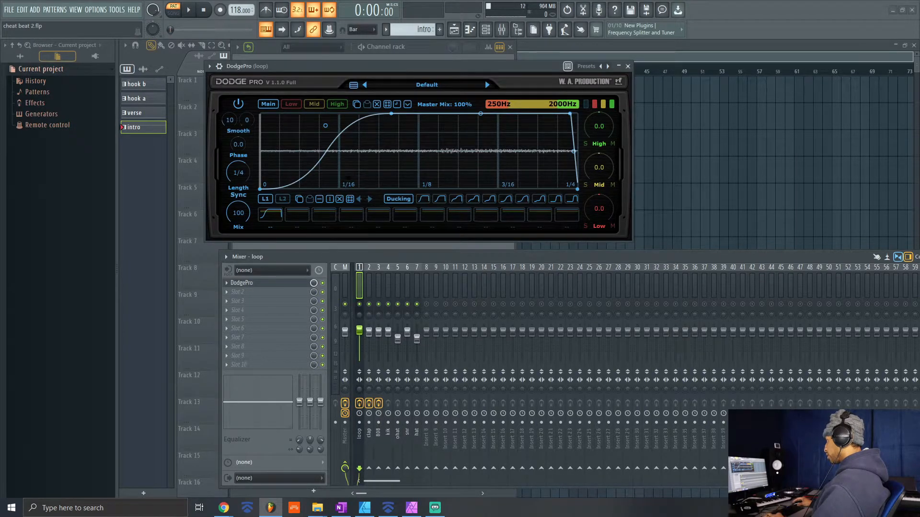
key("space")
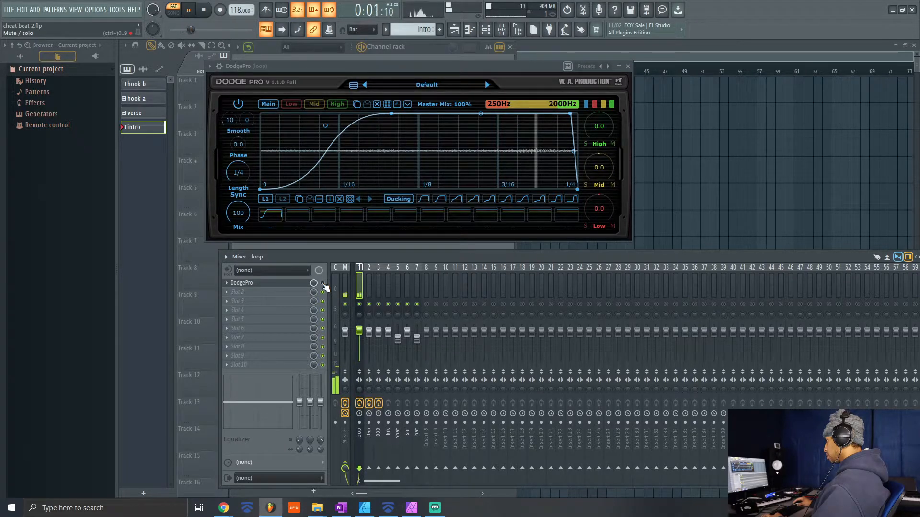
key("space")
left_click(628, 66)
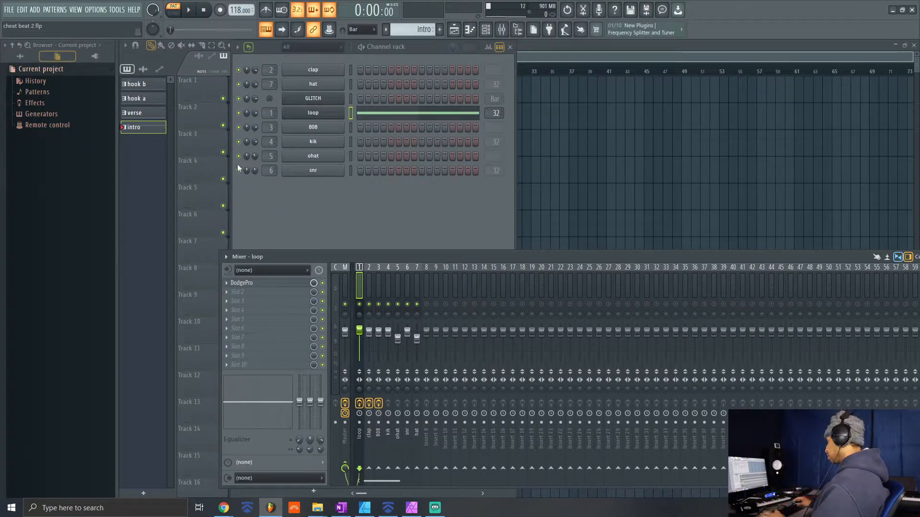
Step: Switch to the hook a pattern and play it with its channel rack shown
left_click(139, 99)
key("F12")
key("space")
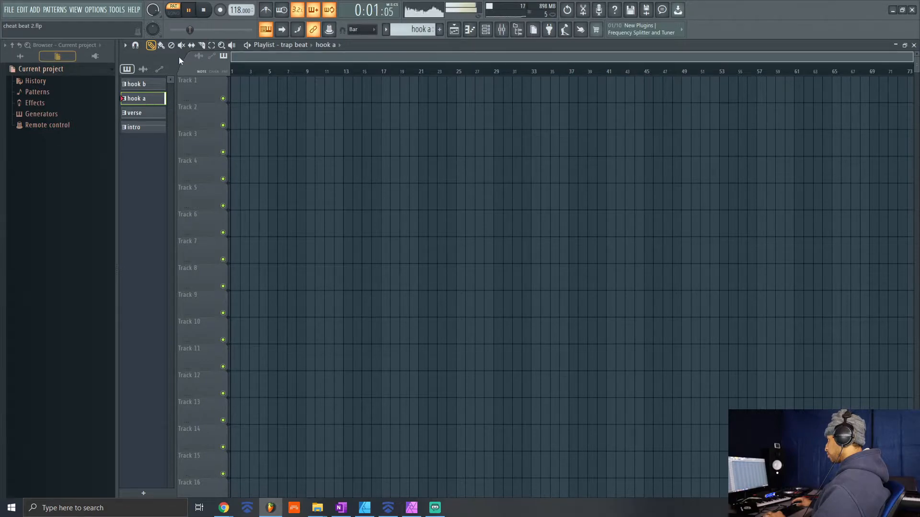
left_click(485, 30)
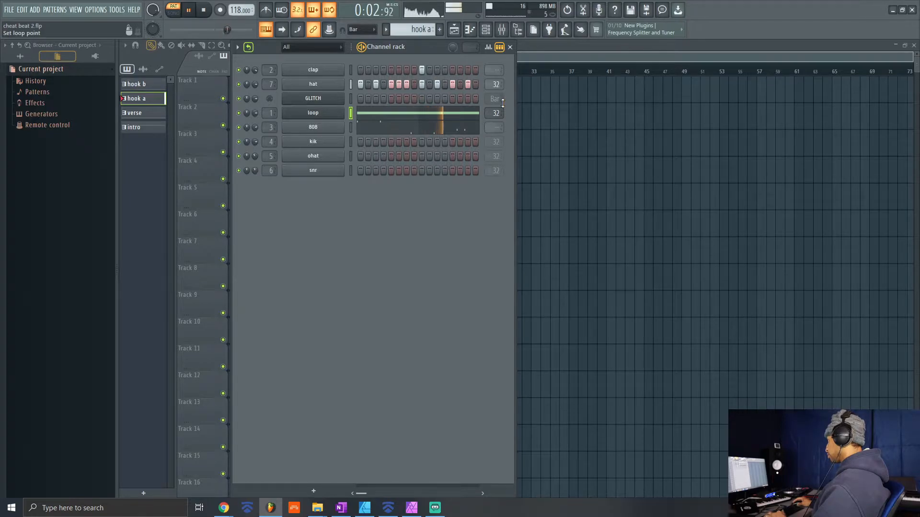
key("space")
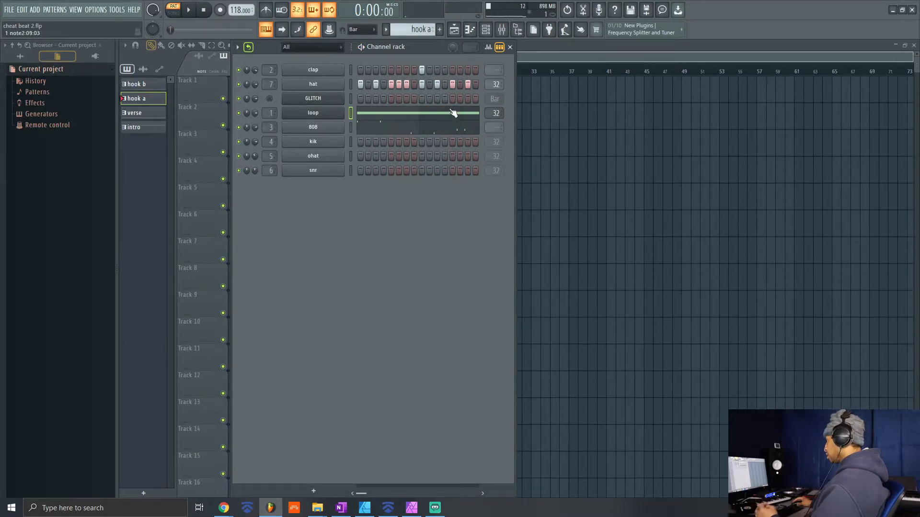
Step: Switch to the hook b pattern and play it with its channel rack shown
left_click(149, 89)
key("space")
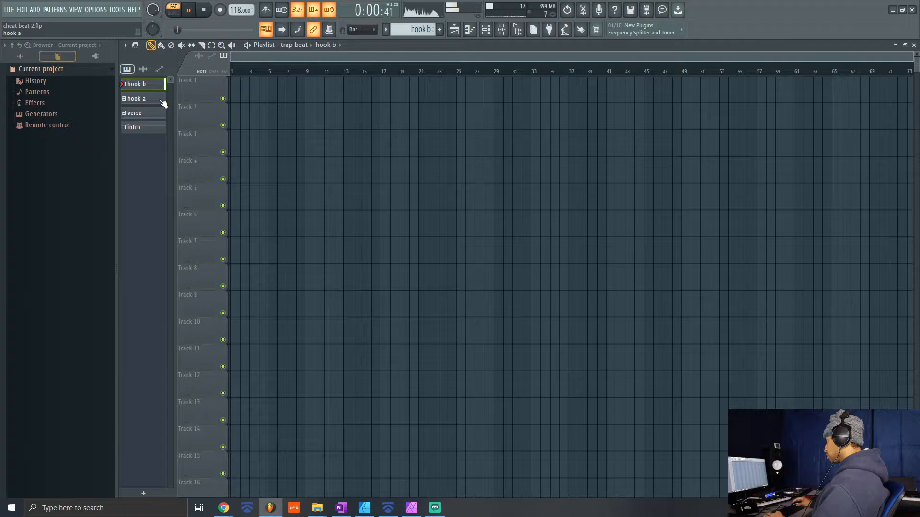
left_click(486, 30)
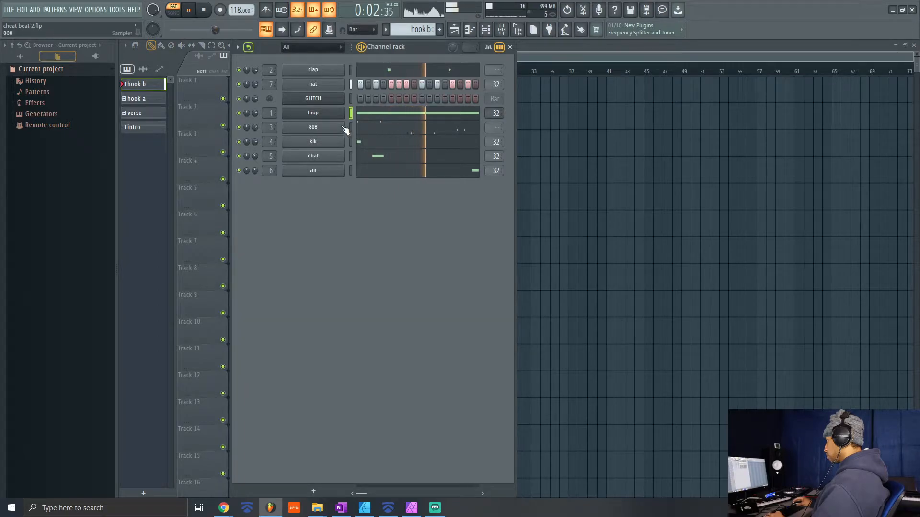
key("space")
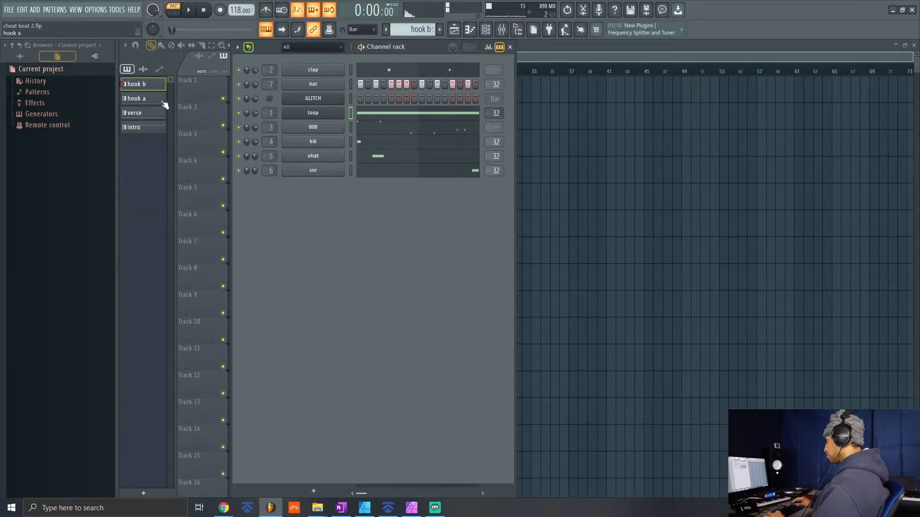
Step: Return to the hook a pattern's channel rack and examine the hat channel's settings
left_click(154, 99)
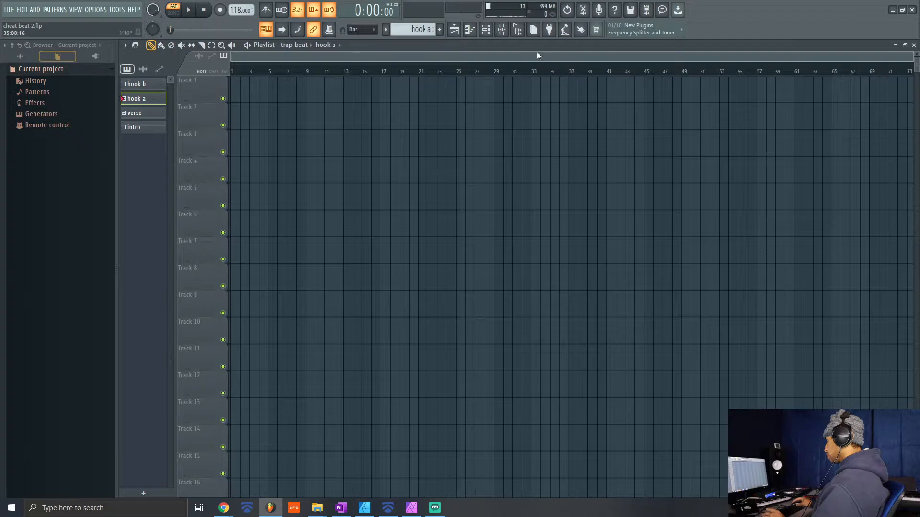
left_click(485, 29)
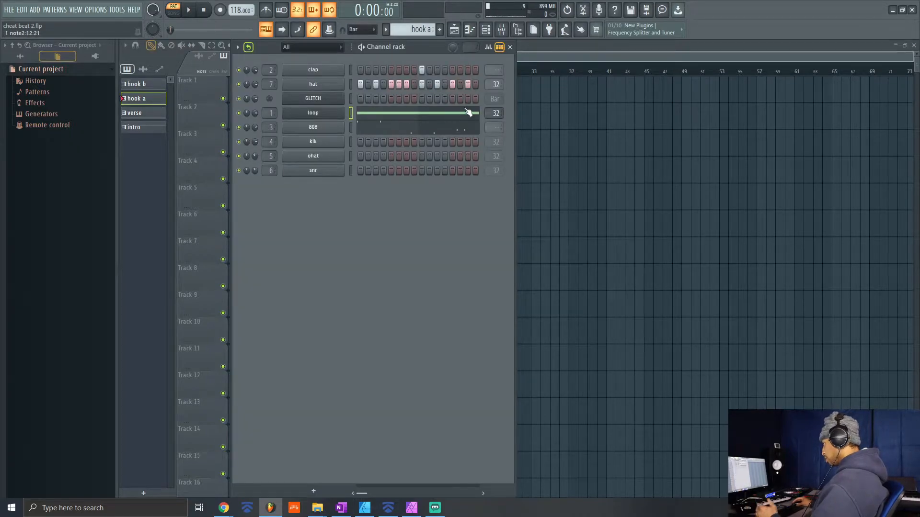
left_click(324, 89)
left_click(400, 131)
left_click(420, 131)
key("Escape")
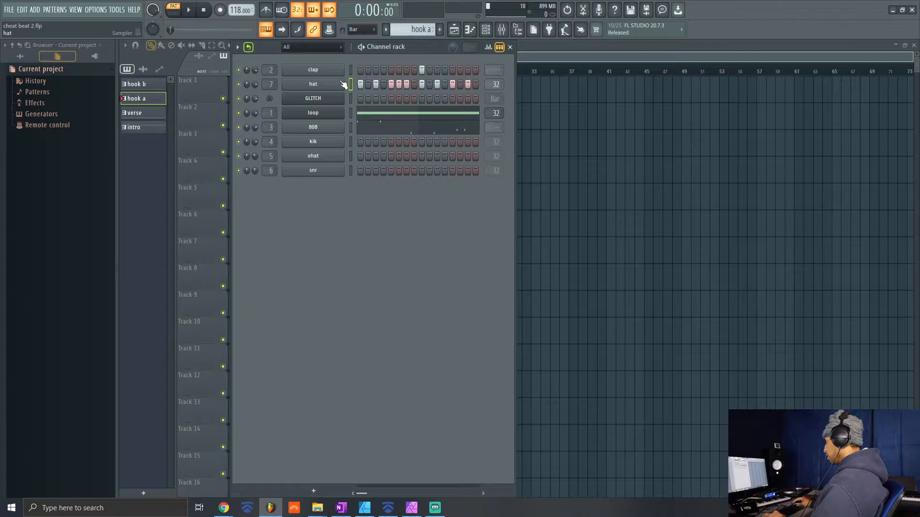
Step: Widen the channel rack to show more steps per channel, and check the available loop mode options
left_click_drag(515, 99, 760, 101)
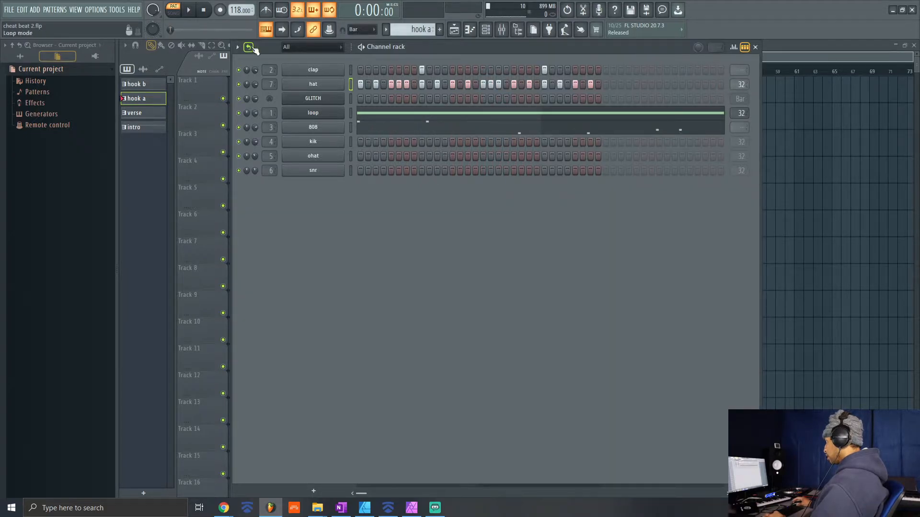
left_click(251, 48)
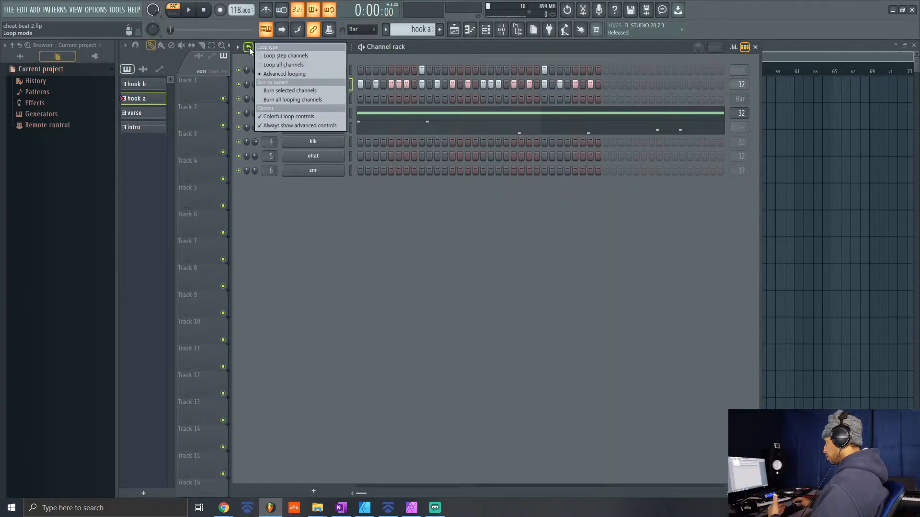
left_click(423, 265)
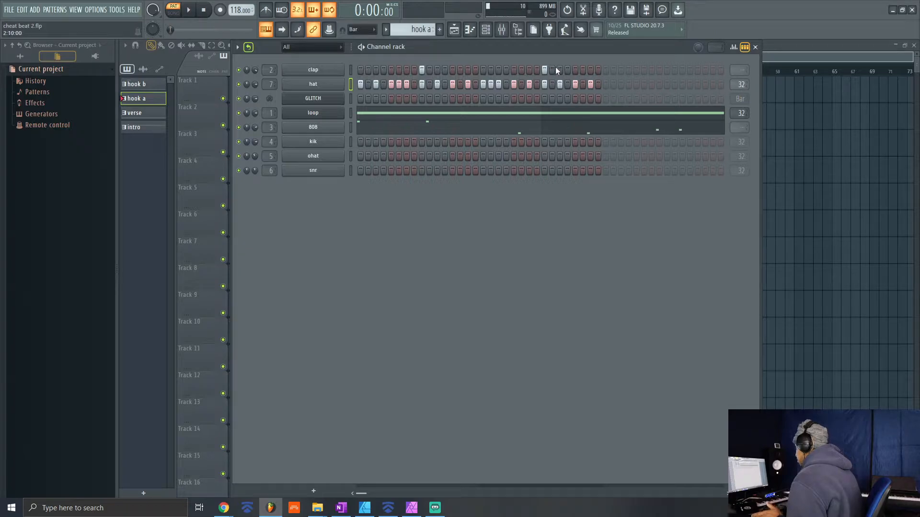
Step: Play hook a with only the hat channel soloed
key("space")
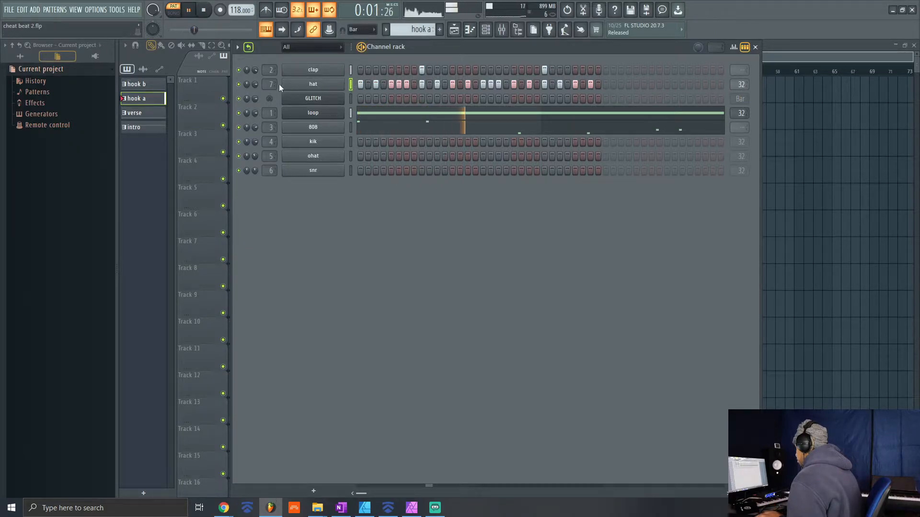
right_click(238, 84)
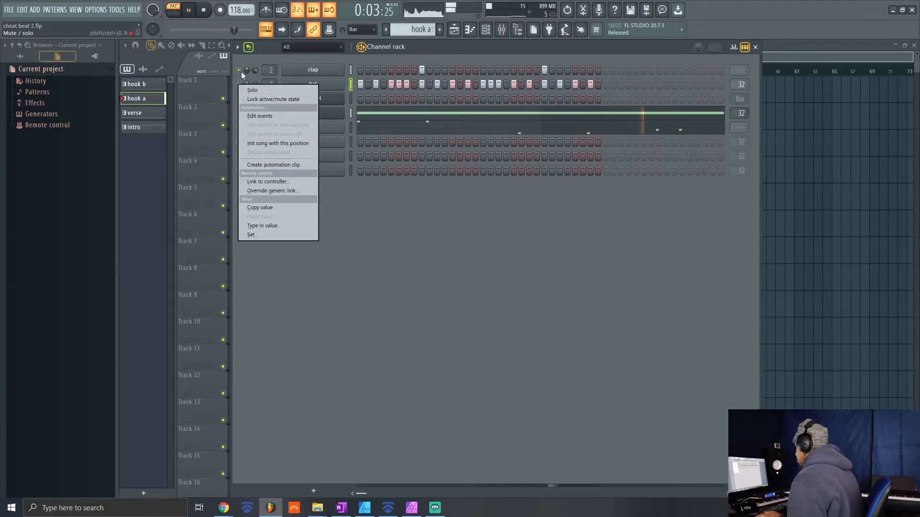
left_click(242, 76)
right_click(237, 83)
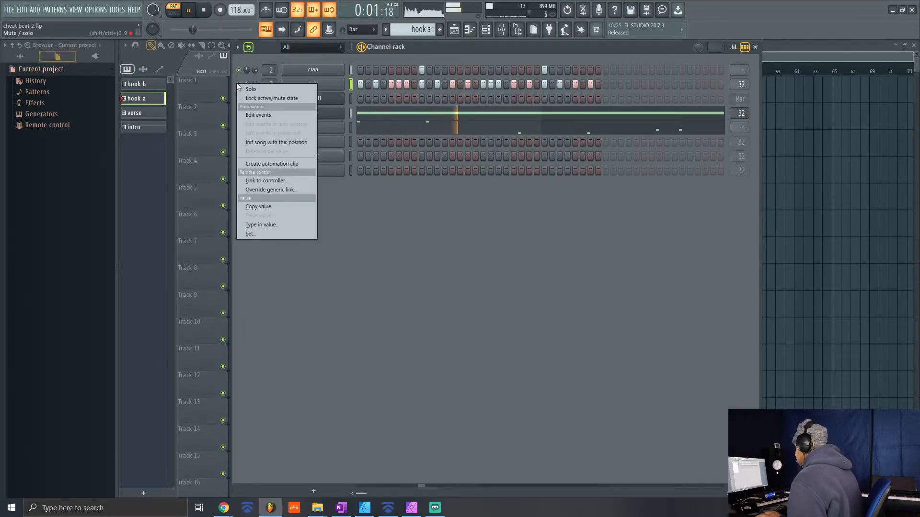
left_click(240, 85)
key("space")
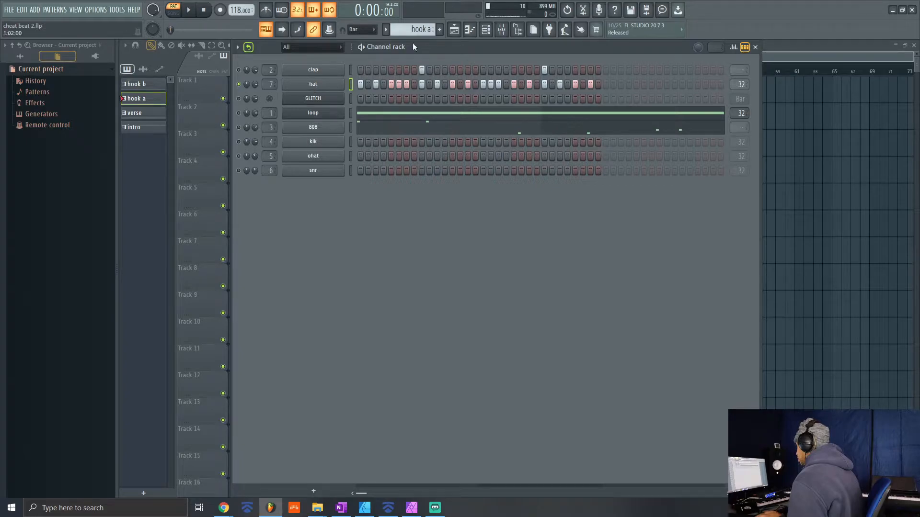
Step: Unsolo the hat channel and play hook a with all channels active
right_click(241, 87)
left_click(249, 91)
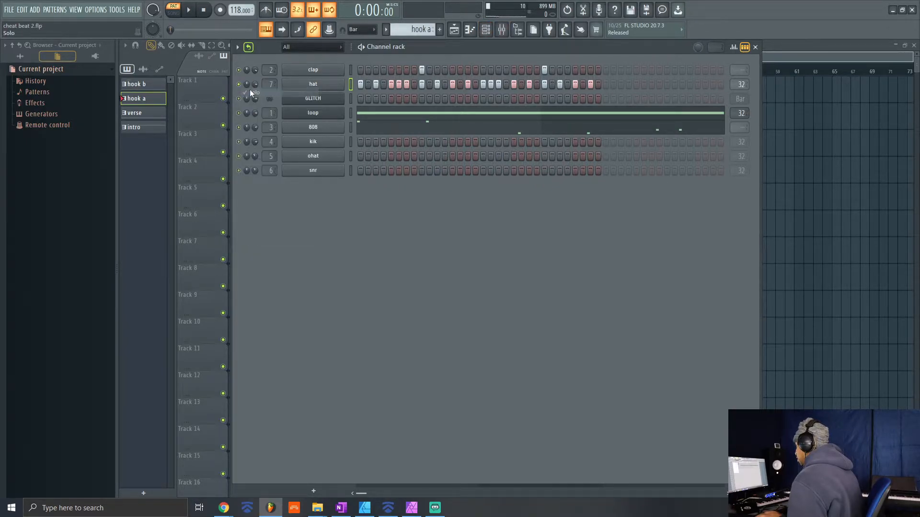
key("space")
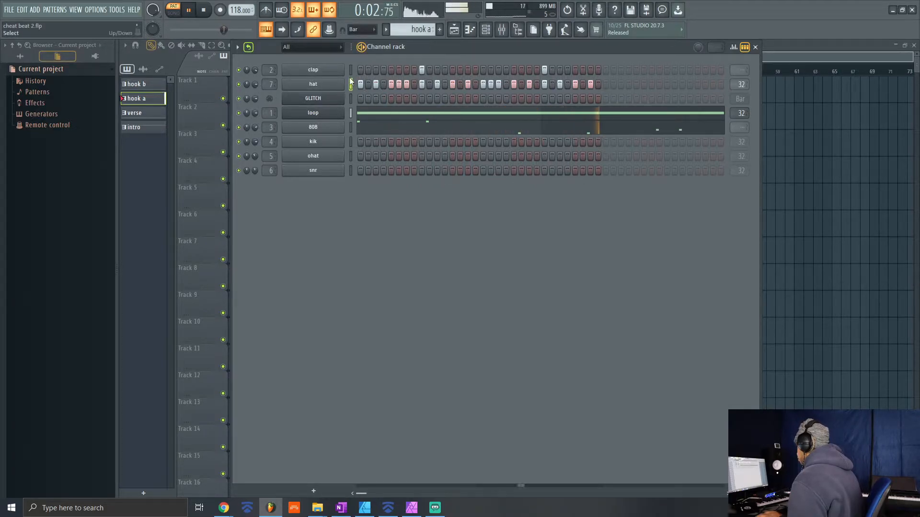
key("space")
Step: Examine the sampler settings of the clap and 808 channels, and close the 808 window
left_click(315, 72)
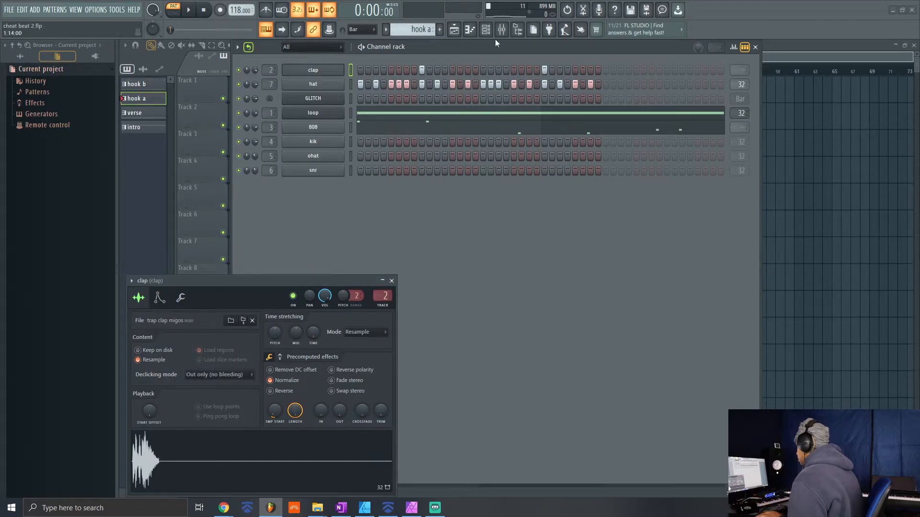
left_click(328, 132)
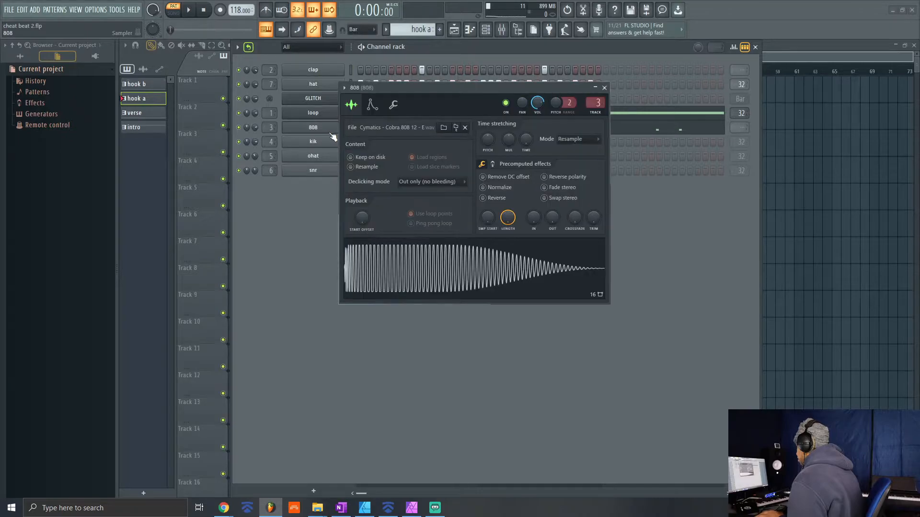
left_click(605, 88)
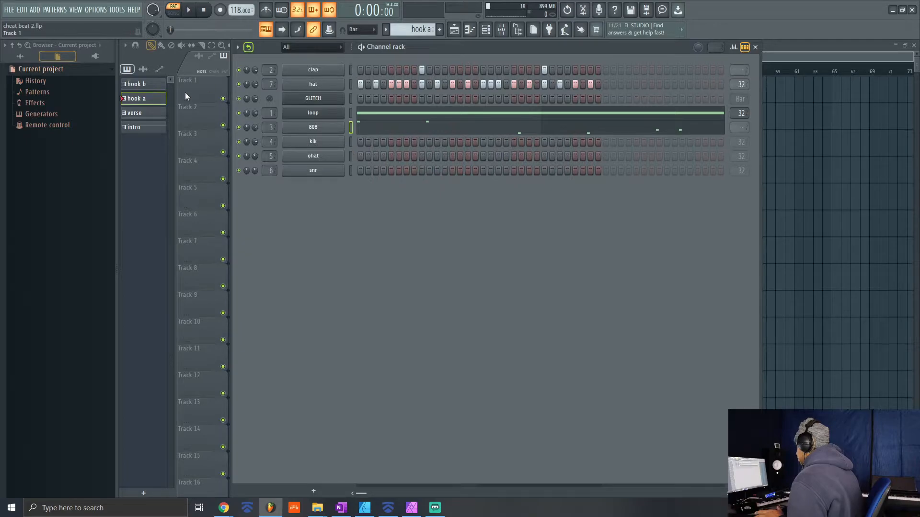
Step: Show hook b's channels in the widened rack and play the pattern, checking the kik channel
left_click(153, 88)
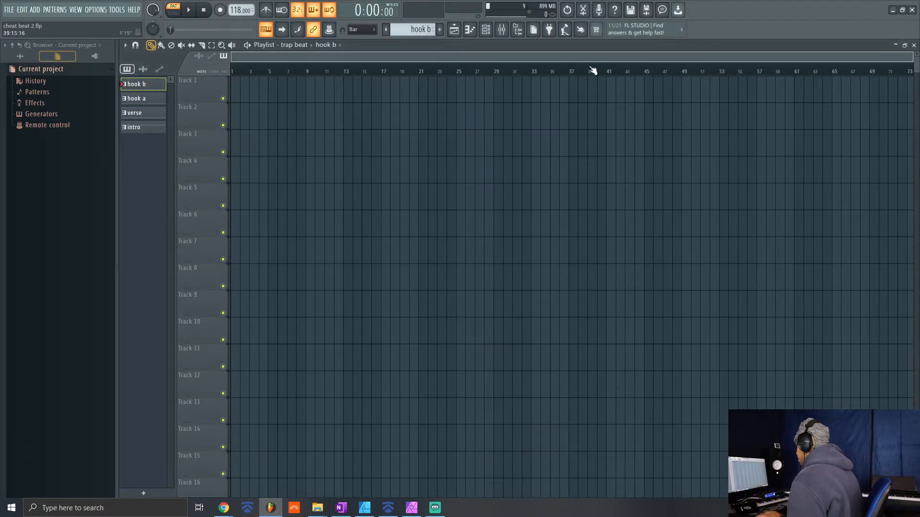
left_click(495, 32)
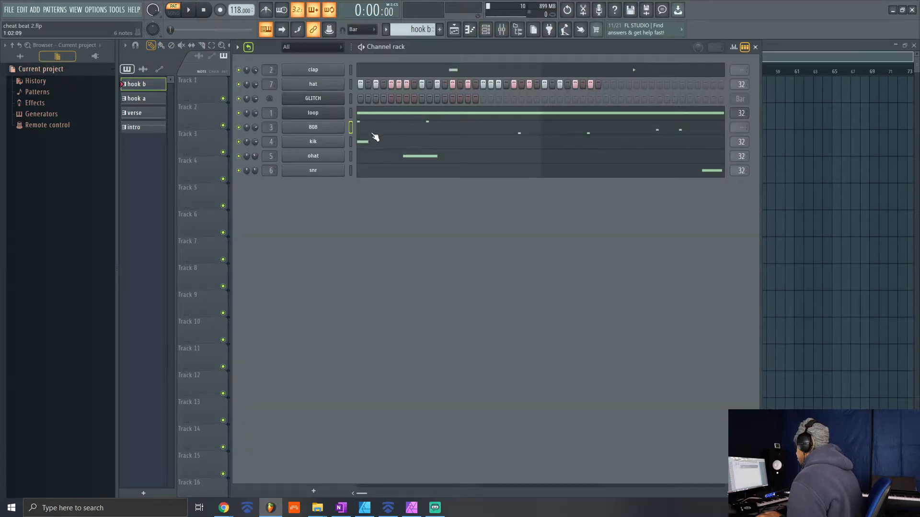
key("space")
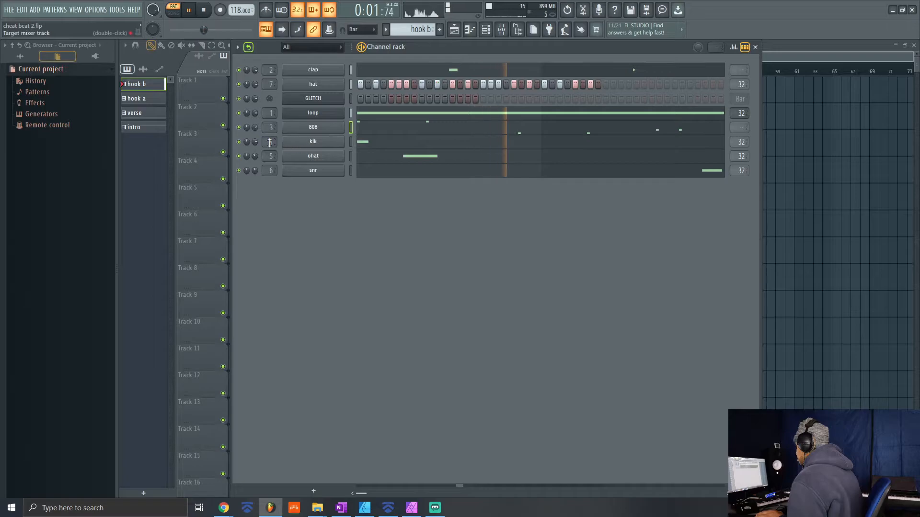
right_click(239, 142)
left_click(238, 142)
key("space")
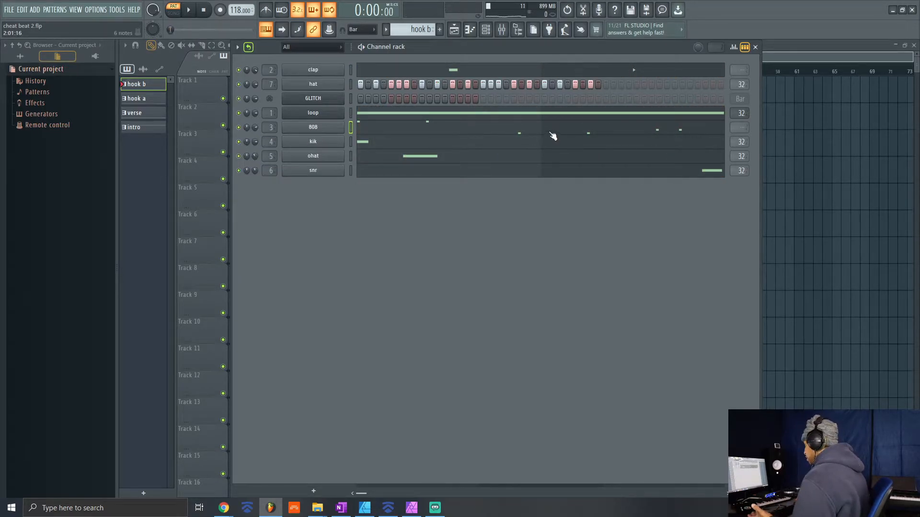
Step: Show the verse pattern's channels in the channel rack and play the pattern
double_click(144, 115)
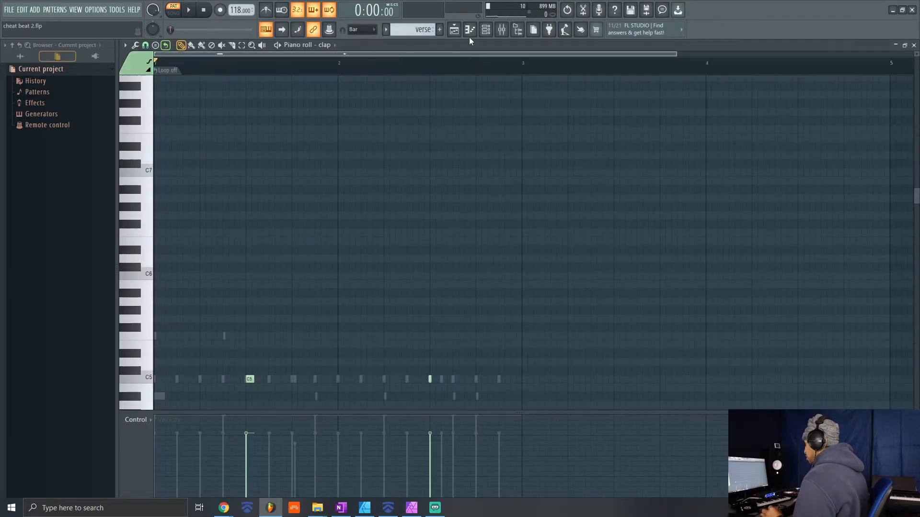
left_click(490, 31)
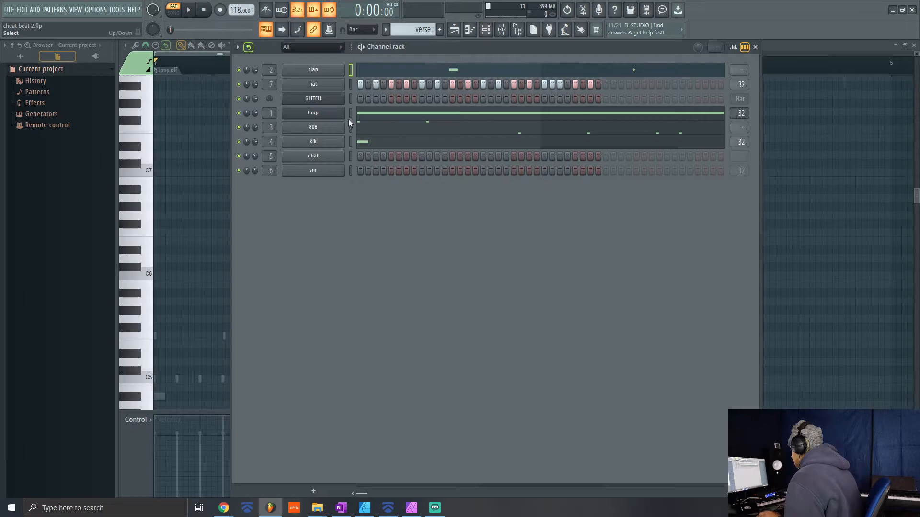
key("space")
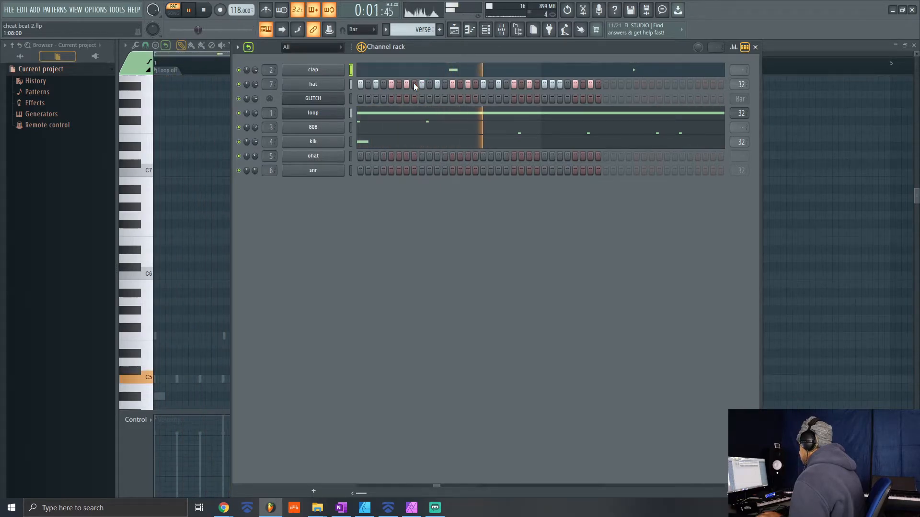
key("space")
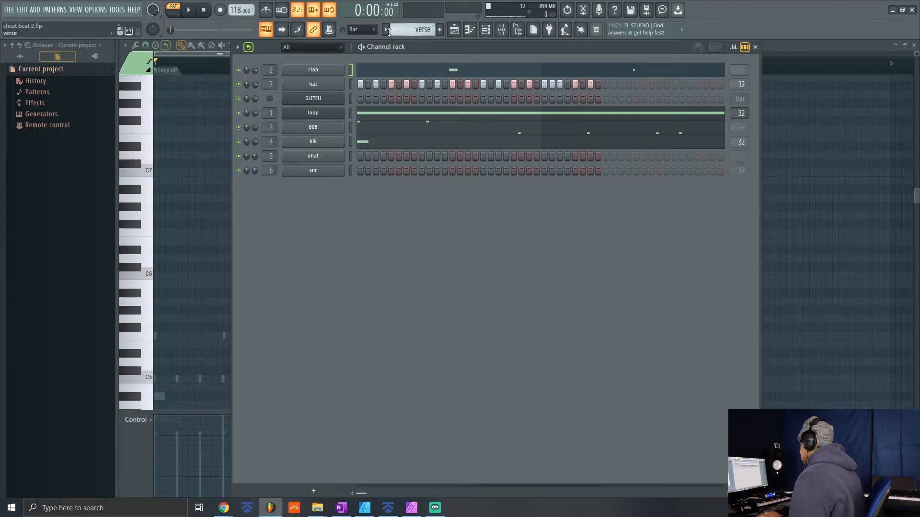
Step: Return to the playlist and go through the hook b, hook a, verse and intro patterns
left_click(389, 31)
left_click(390, 50)
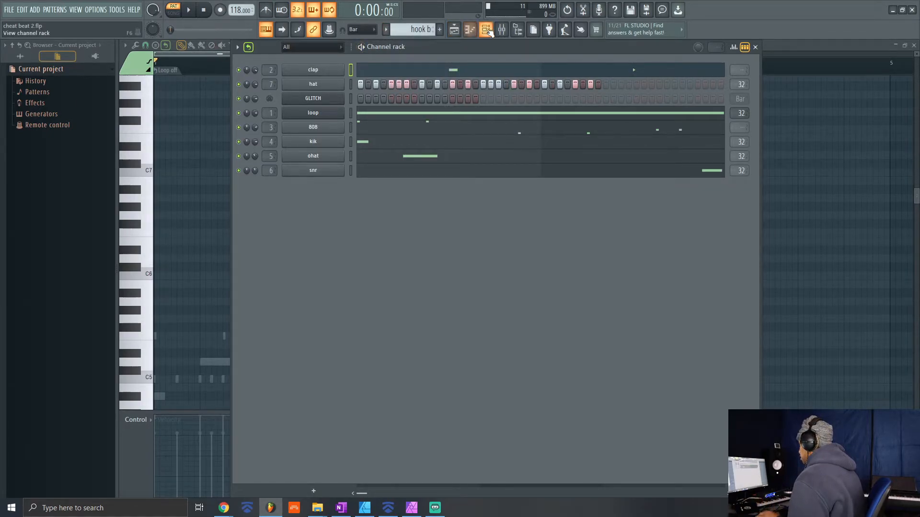
left_click(453, 30)
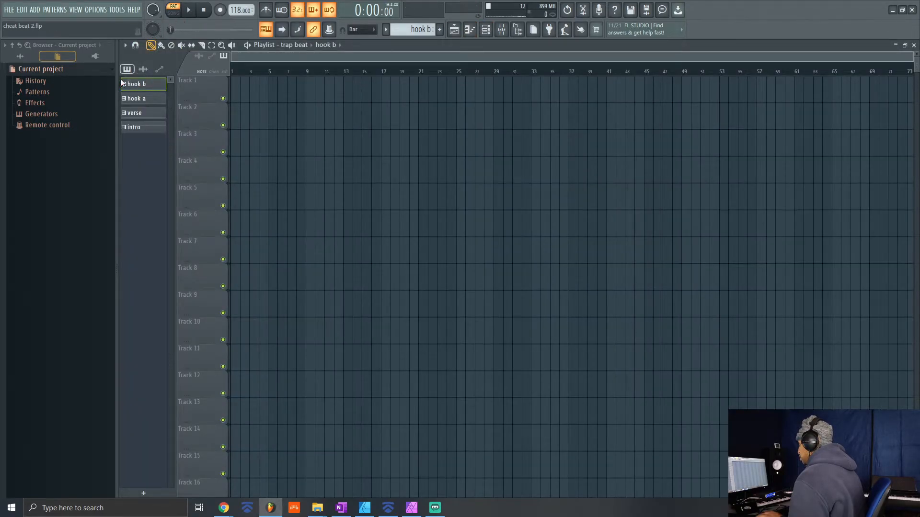
left_click(134, 98)
left_click(139, 113)
left_click(143, 128)
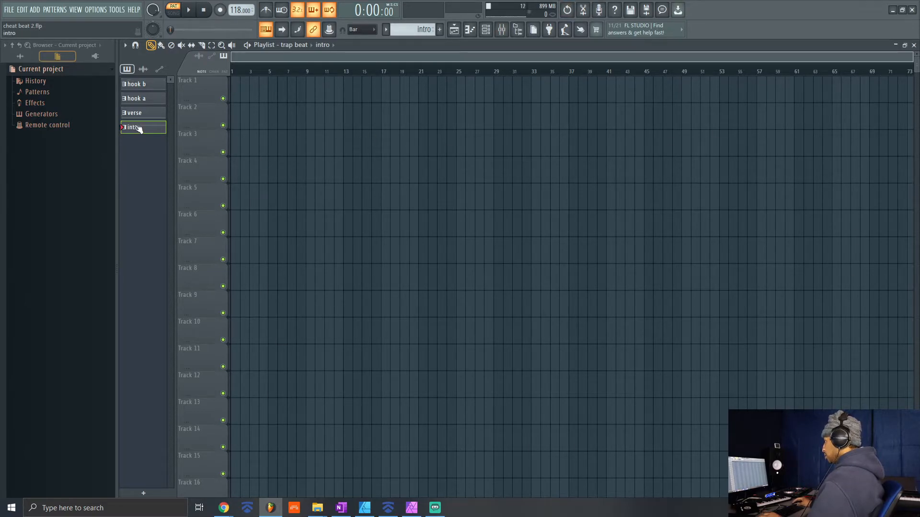
Step: Place two consecutive intro clips on Track 1 from bar 1 and switch playback to song mode
left_click_drag(139, 129, 231, 90)
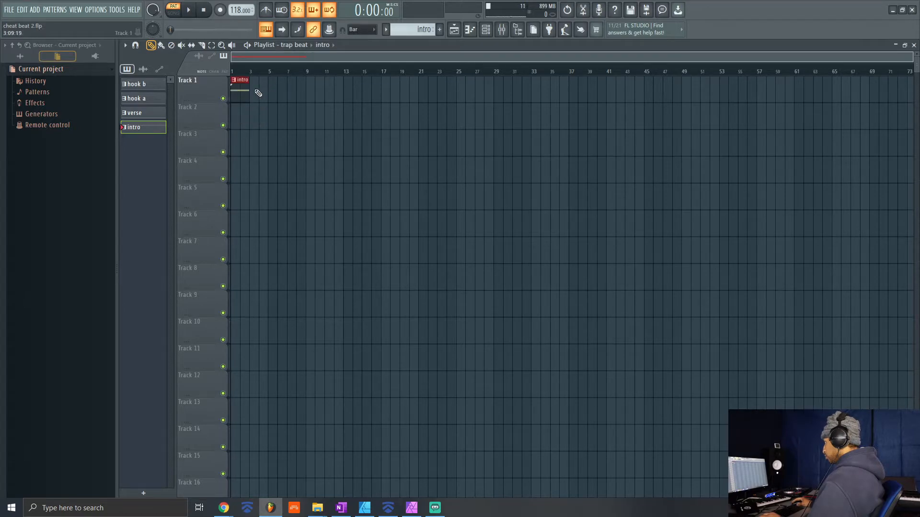
left_click(173, 14)
left_click(257, 94)
scroll(328, 81, "down", 1)
scroll(327, 82, "up", 1)
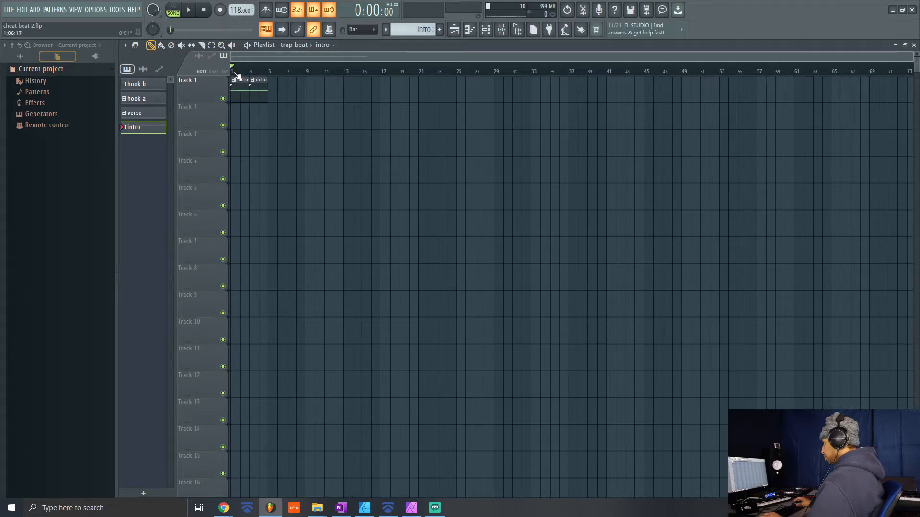
Step: Add a time marker named "intro" at bar 1 of the playlist
scroll(234, 72, "up", 4)
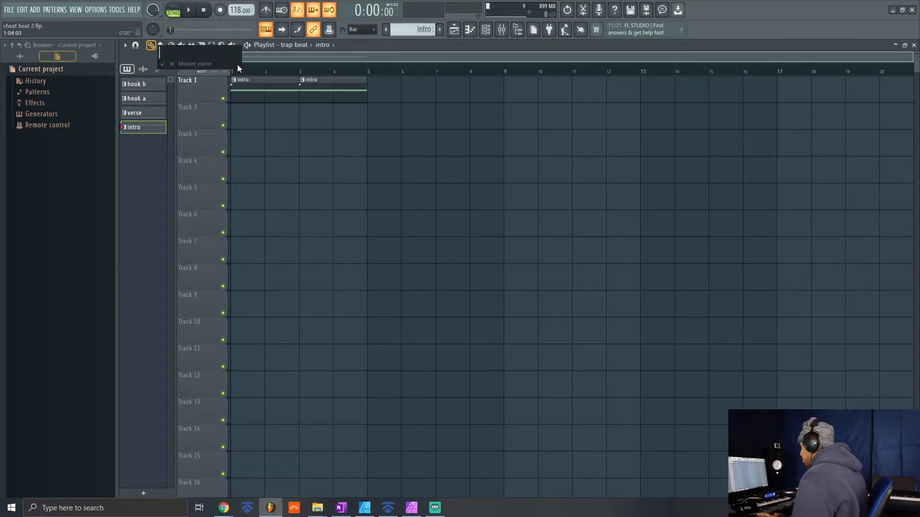
type("inrt")
key("BackSpace")
key("BackSpace")
key("BackSpace")
key("BackSpace")
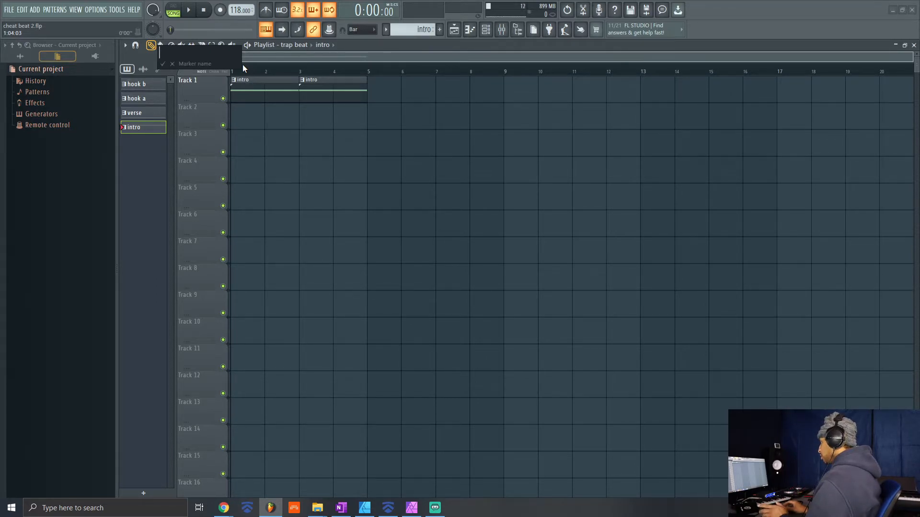
type("intro")
key("Return")
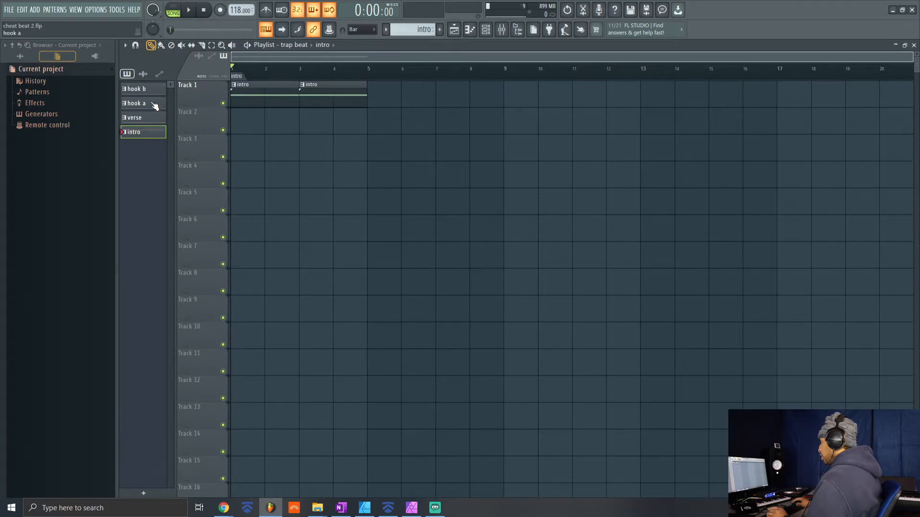
Step: Place two hook a clips on Track 1 from bar 5 and add a marker named "hook" at bar 5
left_click_drag(156, 106, 375, 96)
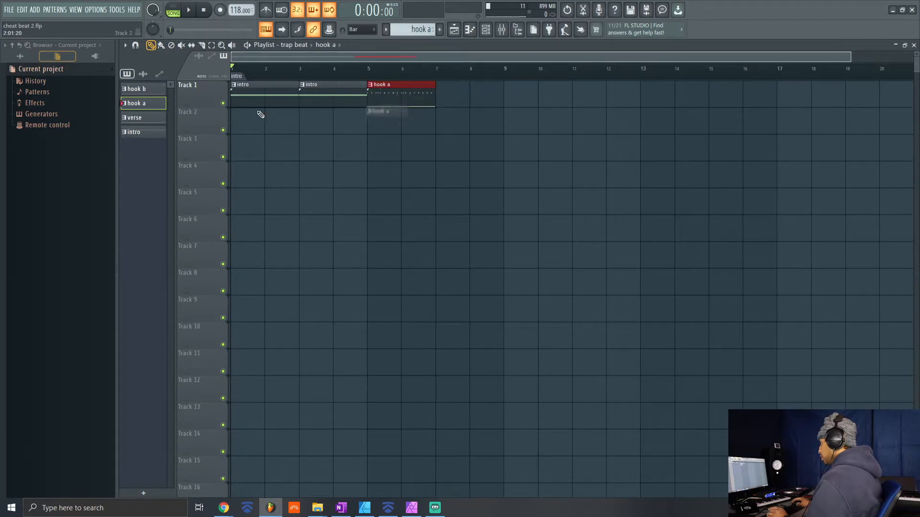
left_click_drag(151, 107, 442, 94)
right_click(370, 79)
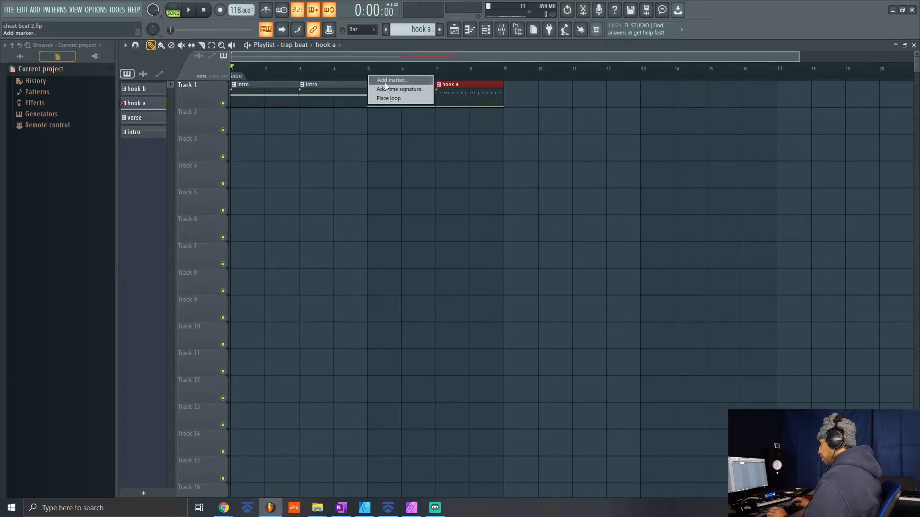
left_click(385, 83)
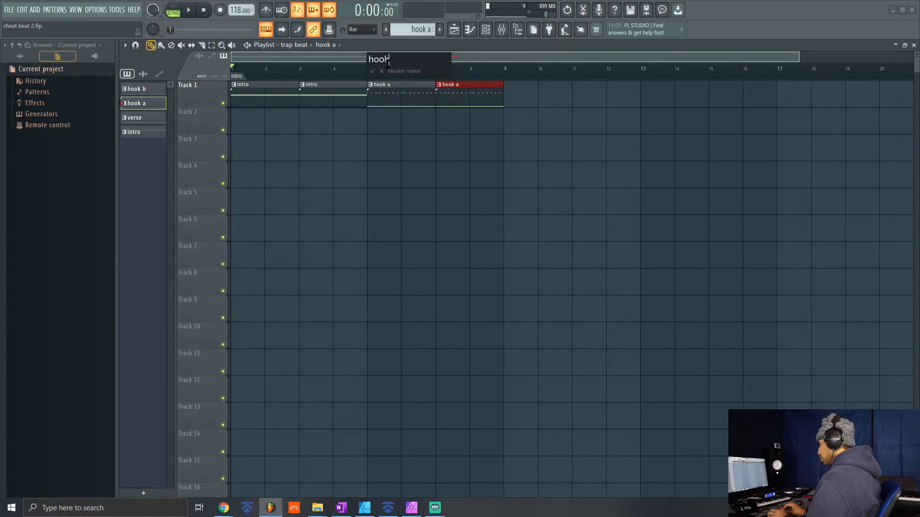
key("Return")
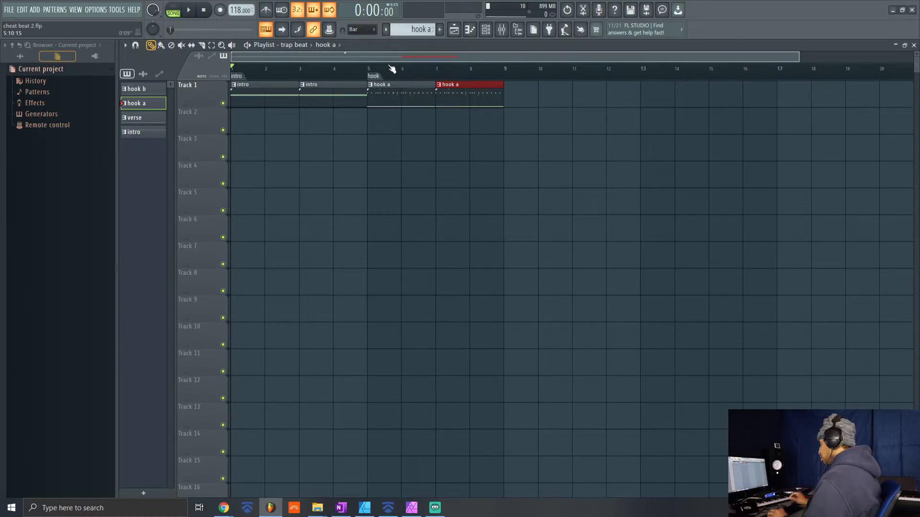
Step: Add two more hook a clips on Track 1 at bars 9 and 11
left_click(514, 84)
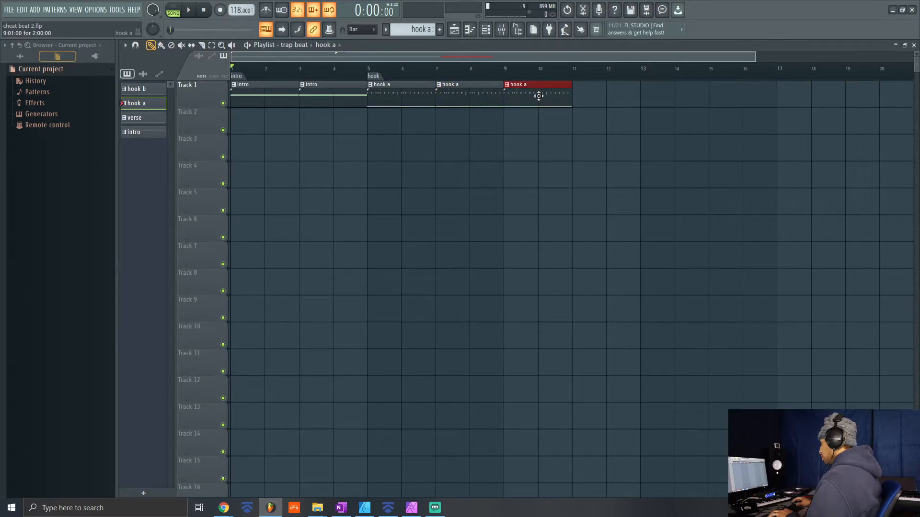
left_click(578, 97)
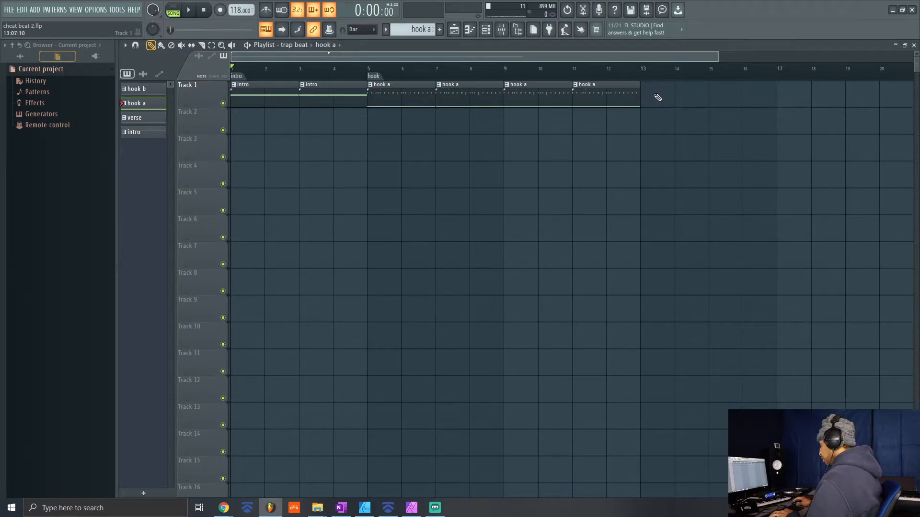
left_click_drag(649, 97, 508, 96)
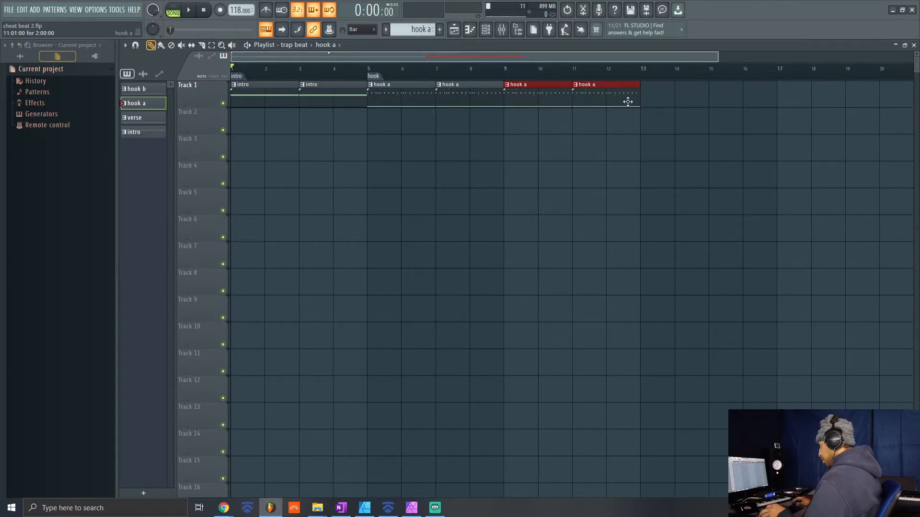
Step: Place a hook b clip on Track 1 at bar 13 and duplicate it three times in a row
left_click(143, 89)
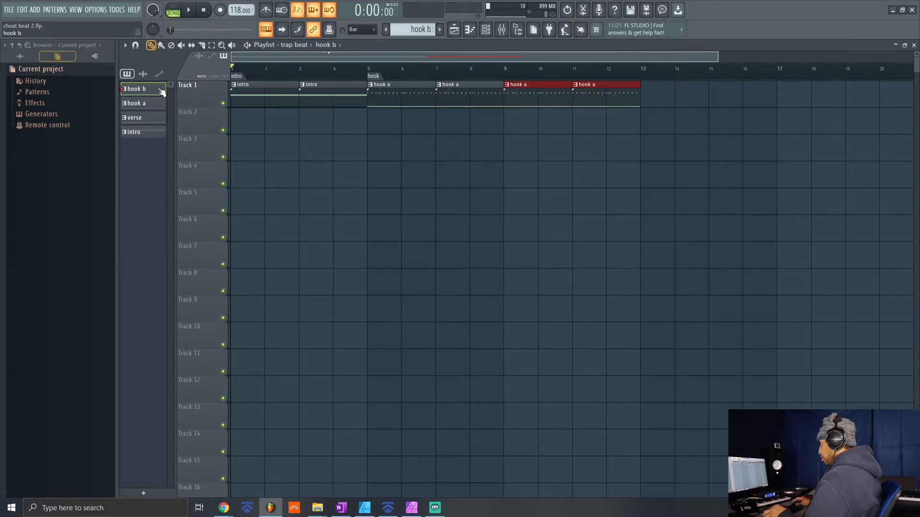
left_click(647, 96)
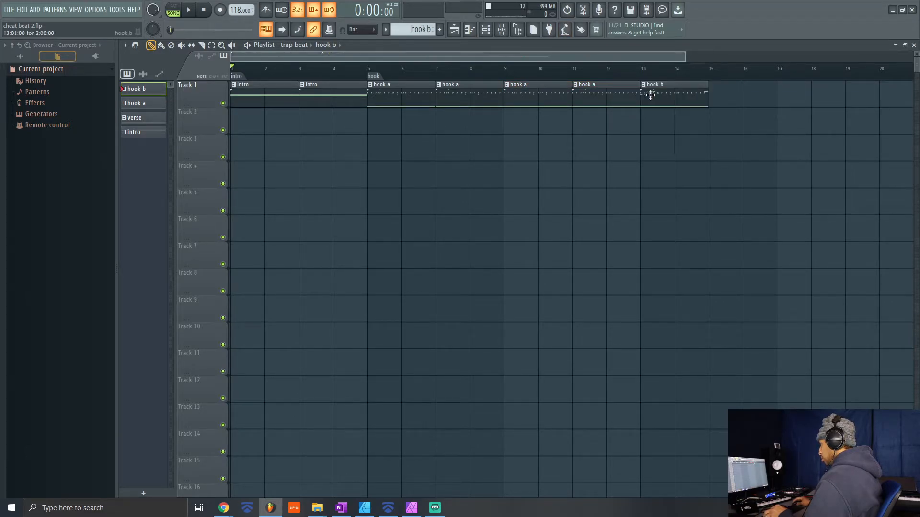
left_click_drag(715, 98, 678, 97)
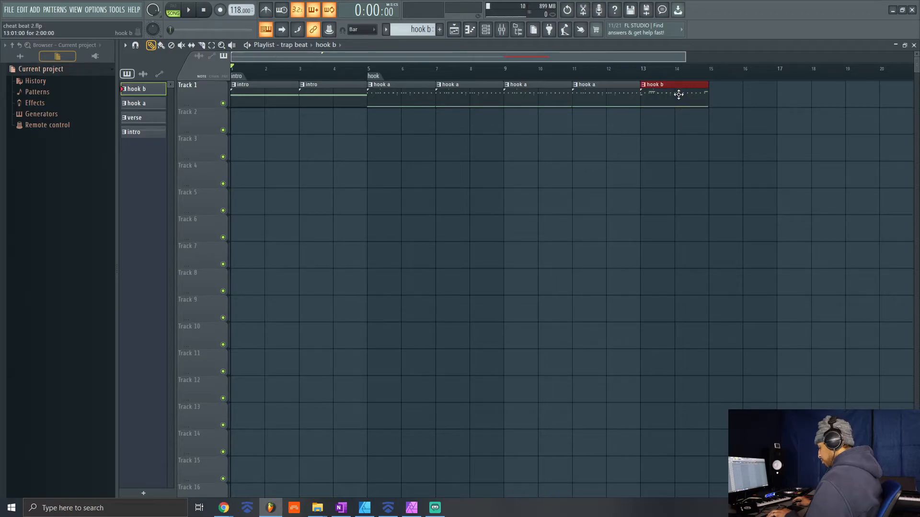
key("ctrl+b")
key("ctrl+b")
key("ctrl+b")
right_click(687, 123)
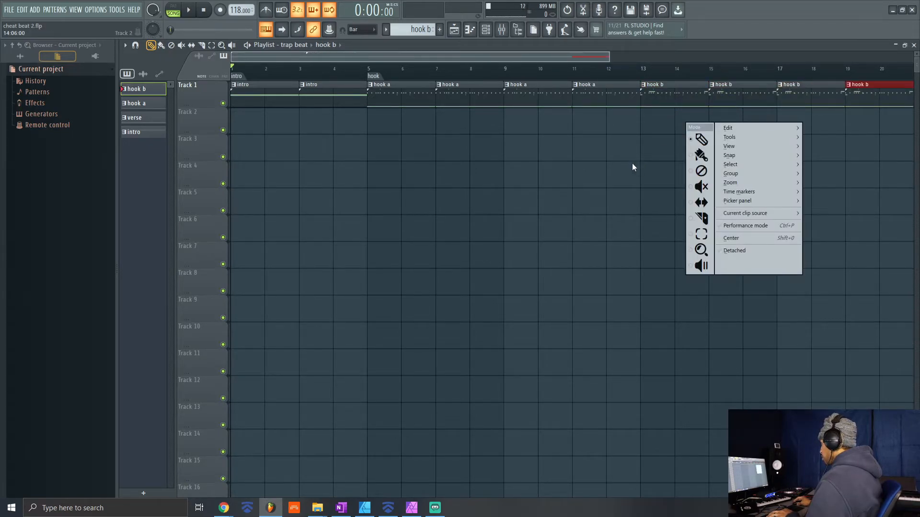
Step: Place a verse clip on Track 1 at bar 21 and duplicate it seven times to fill up to bar 37
left_click_drag(609, 57, 913, 57)
mouse_move(232, 57)
left_mouse_down()
mouse_move(378, 56)
mouse_move(223, 56)
left_mouse_up()
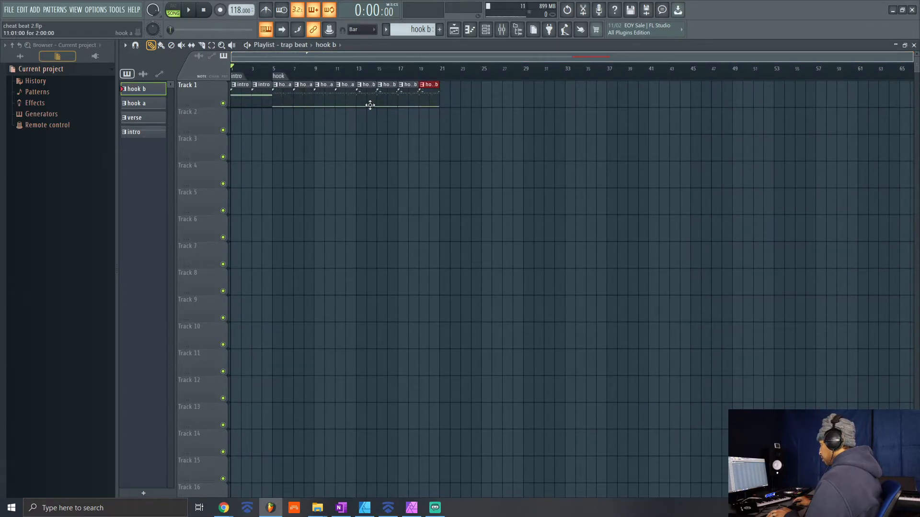
left_click(149, 118)
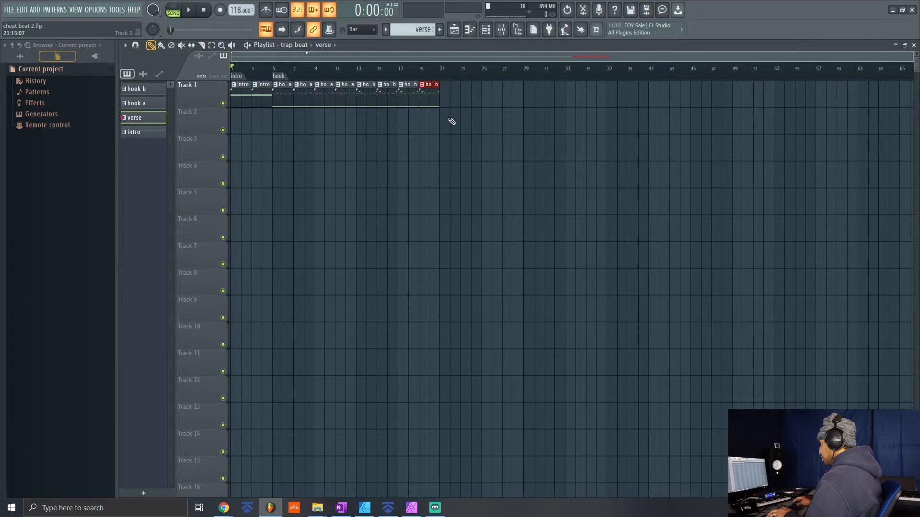
left_click(451, 102)
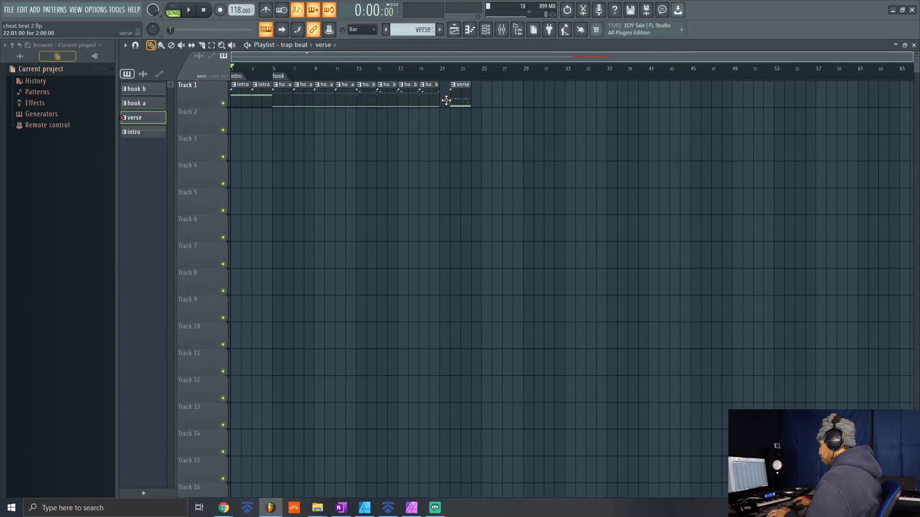
left_click_drag(461, 93, 449, 96)
left_click(451, 96)
key("ctrl+b")
key("ctrl+b")
key("ctrl+b")
key("ctrl+b")
key("ctrl+b")
key("ctrl+b")
key("ctrl+b")
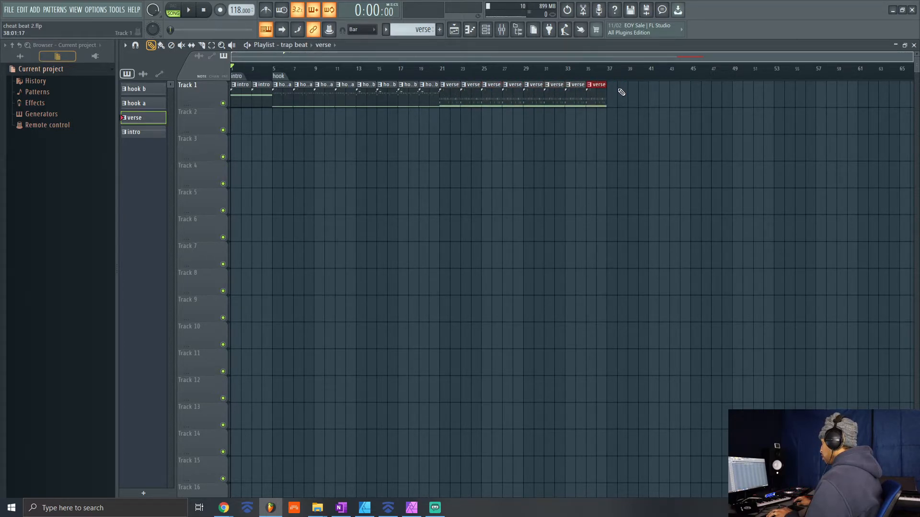
Step: Duplicate all hook and verse clips from bars 5 to 37 twice, directly after the existing arrangement
left_click_drag(616, 100, 276, 113)
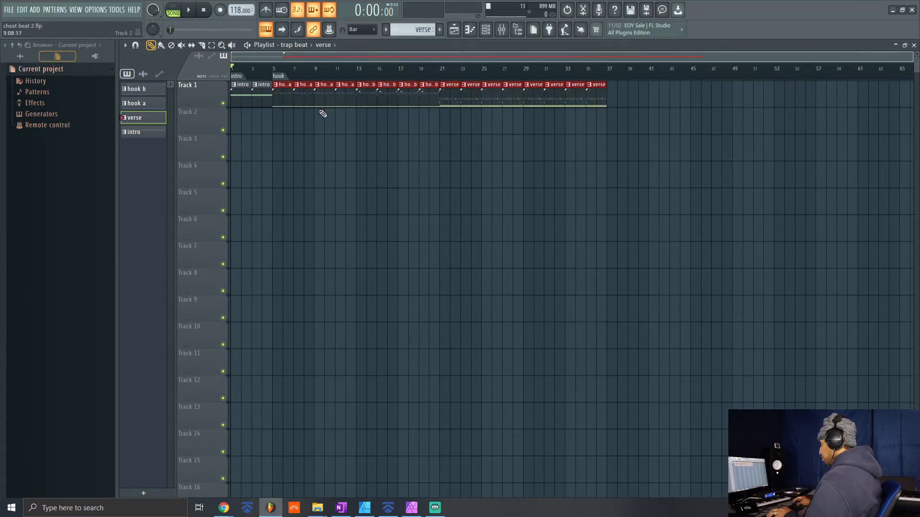
key("ctrl+b")
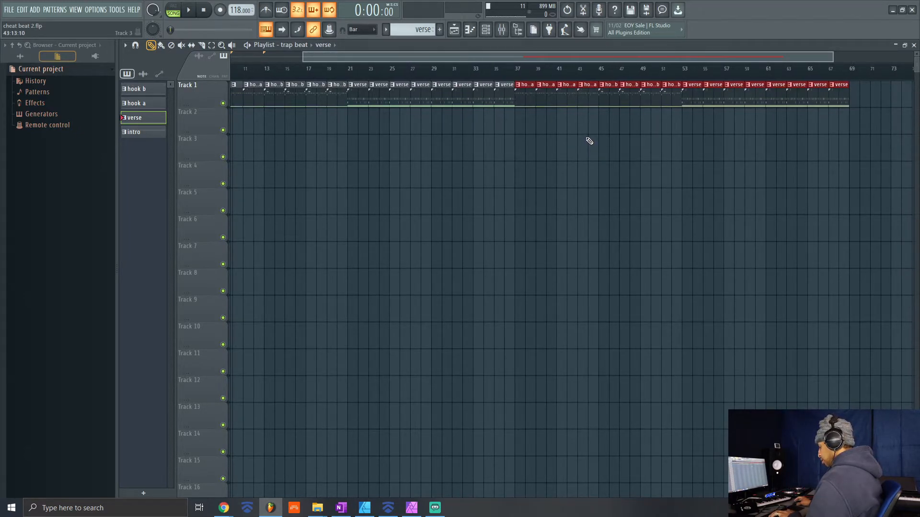
key("ctrl+b")
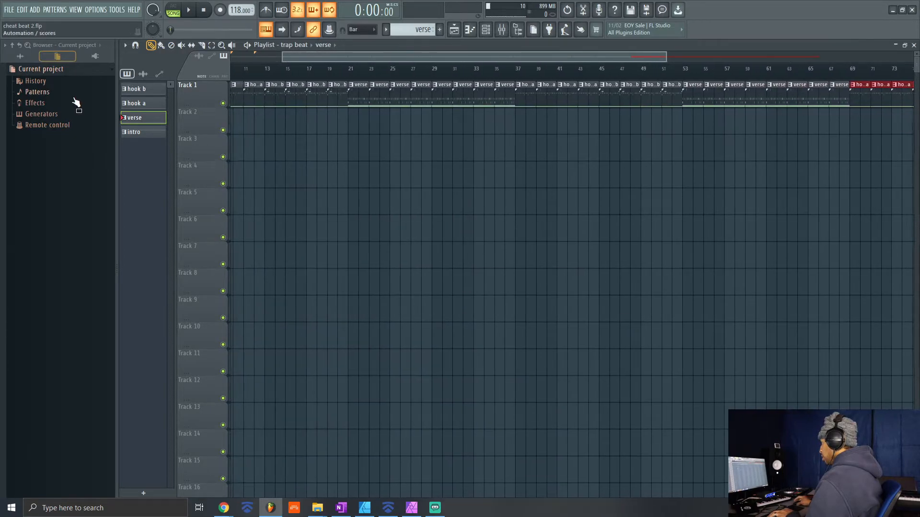
Step: Play the song arrangement from bar 1 through the intro, hook and verse sections
middle_click(259, 137)
left_click(279, 69)
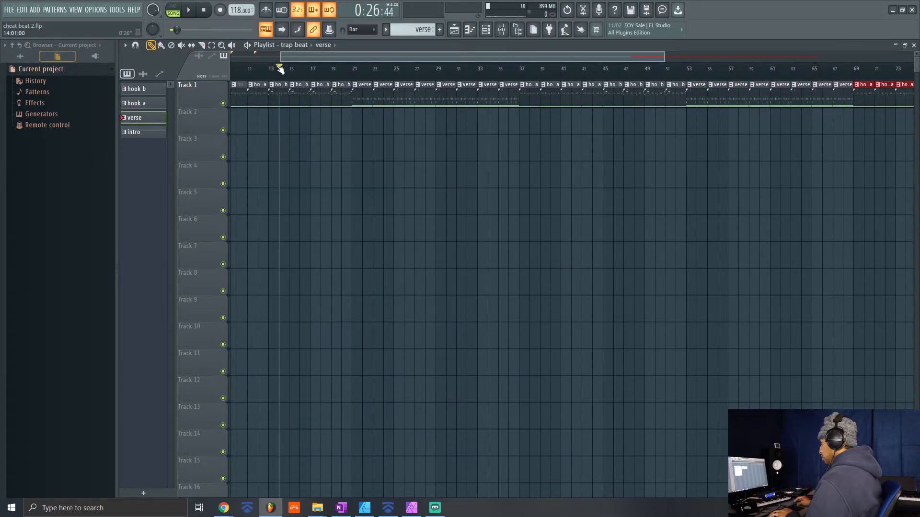
left_click_drag(279, 68, 56, 48)
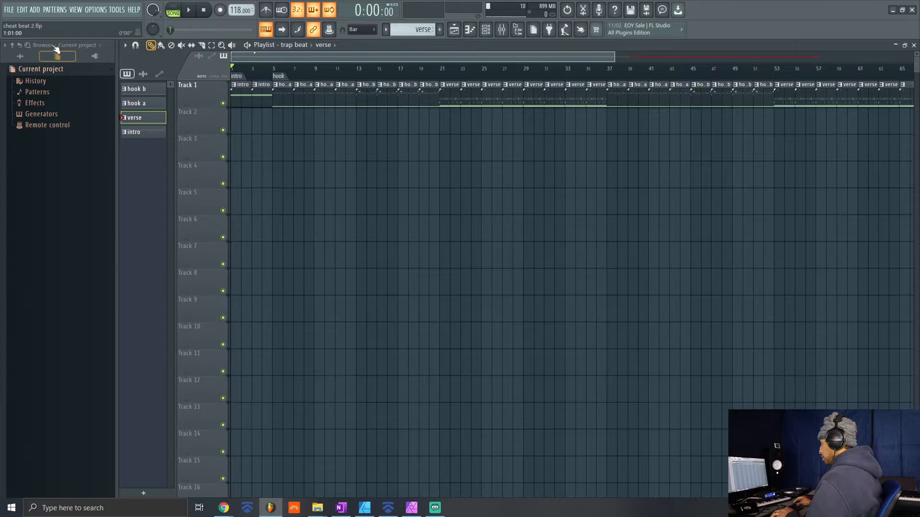
key("space")
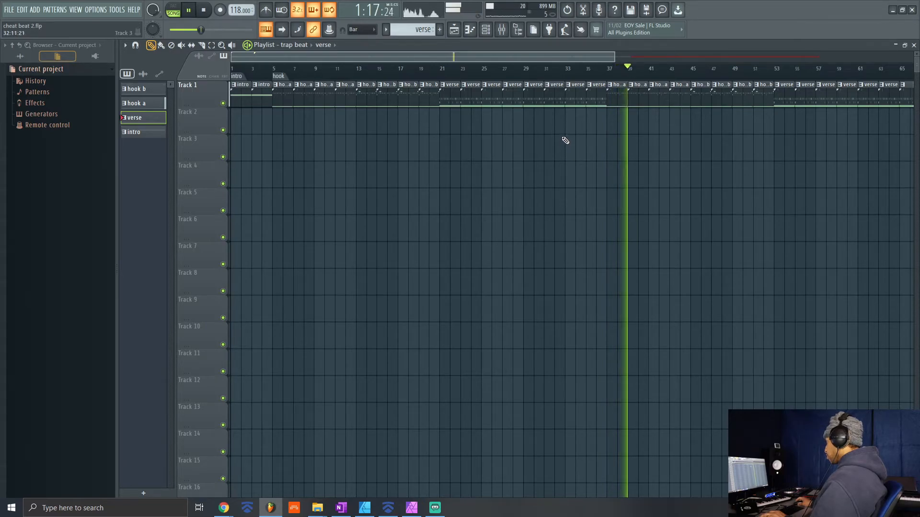
key("space")
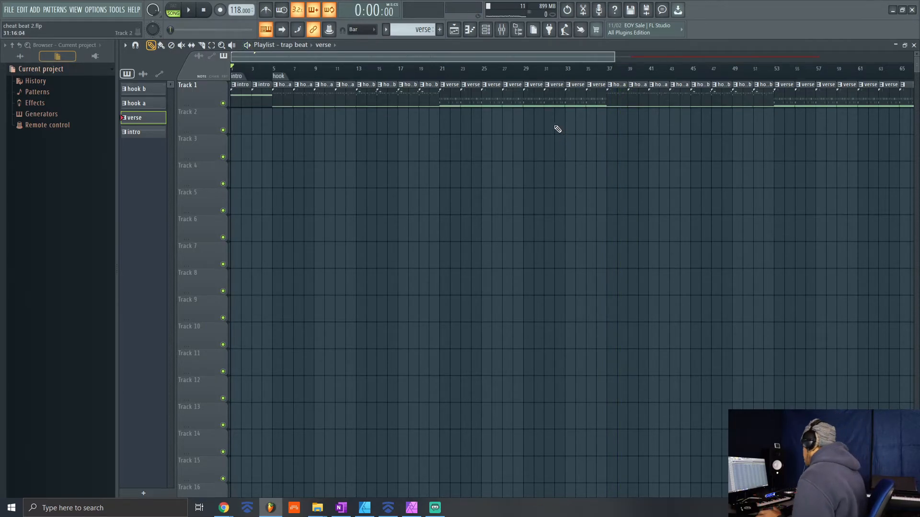
left_click_drag(552, 120, 506, 194)
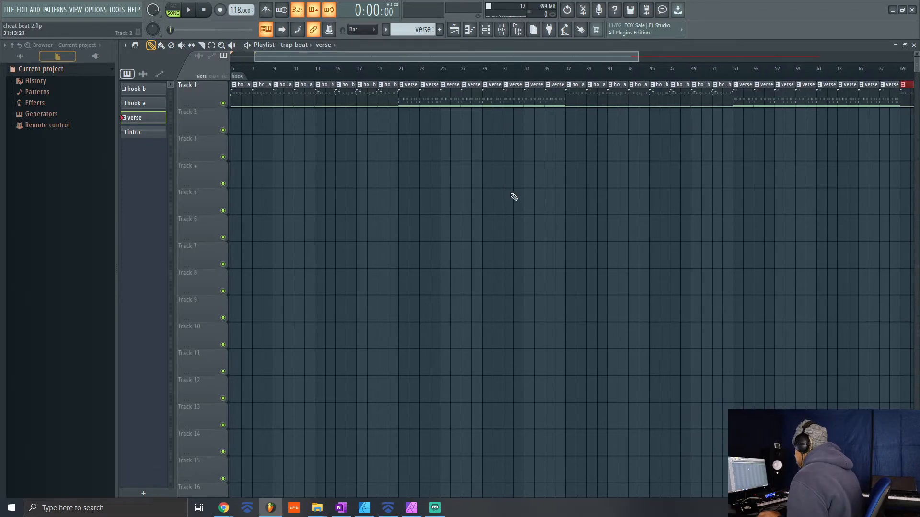
Step: Open the mixer and check the effects loaded on the loop and clap tracks
left_click_drag(497, 115, 461, 167)
scroll(462, 93, "down", 5)
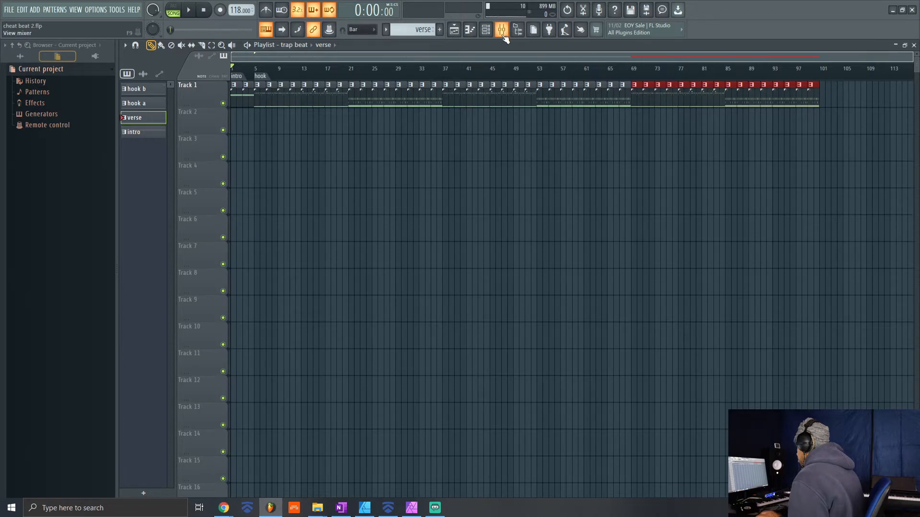
left_click(503, 31)
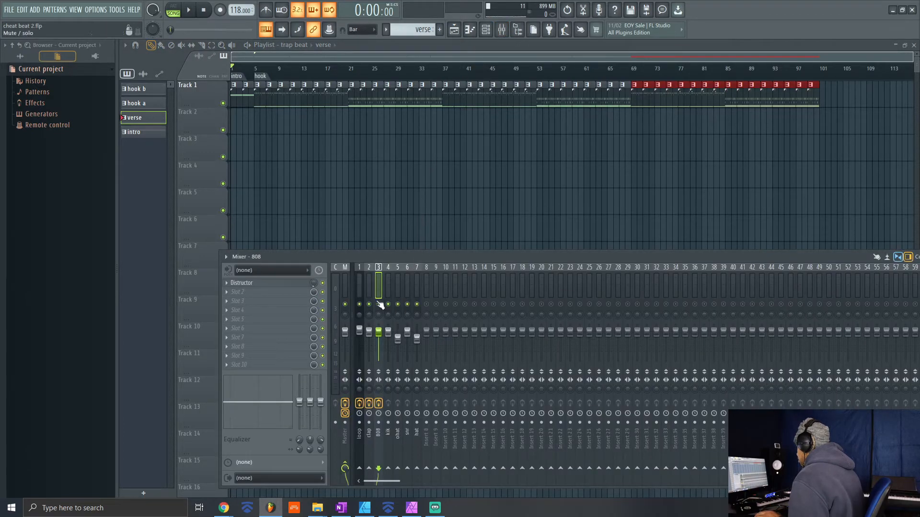
left_click(360, 286)
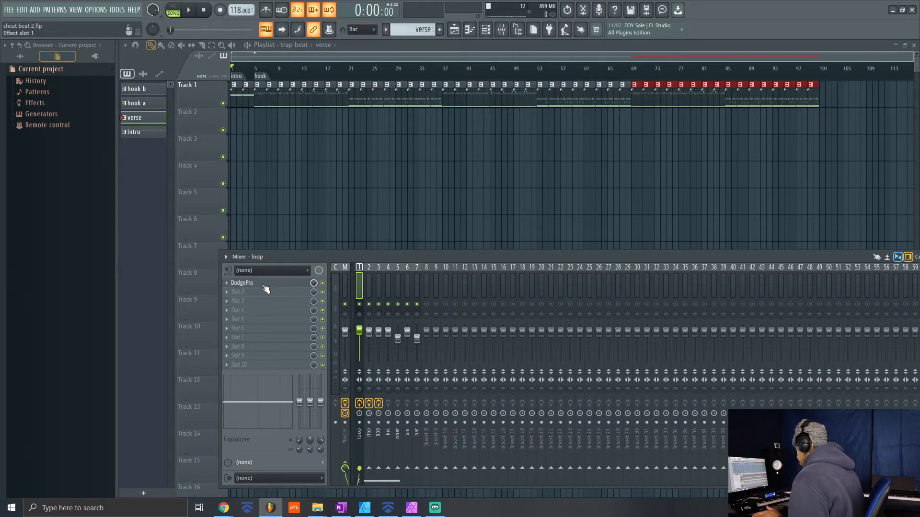
left_click(372, 289)
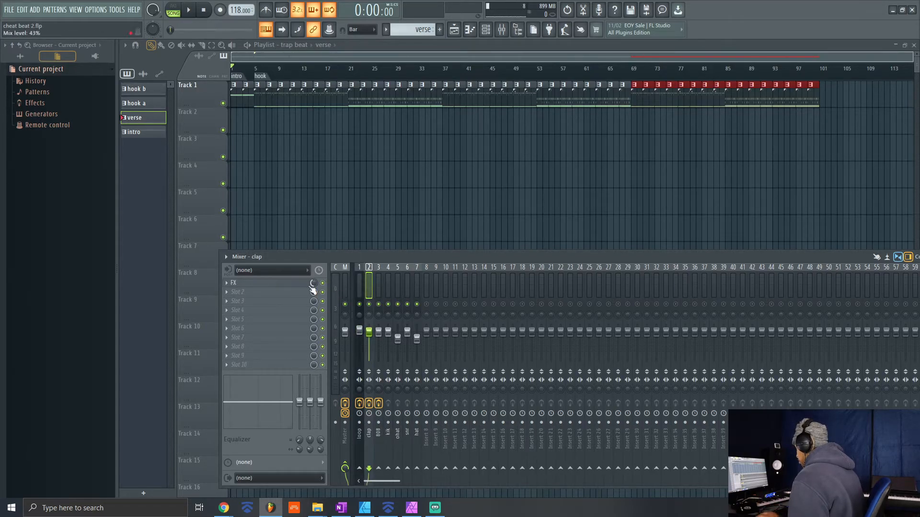
Step: Open the FX Effector plugin on the clap mixer track and play the verse section with the clap soloed
left_click(281, 282)
left_click_drag(30, 59, 125, 68)
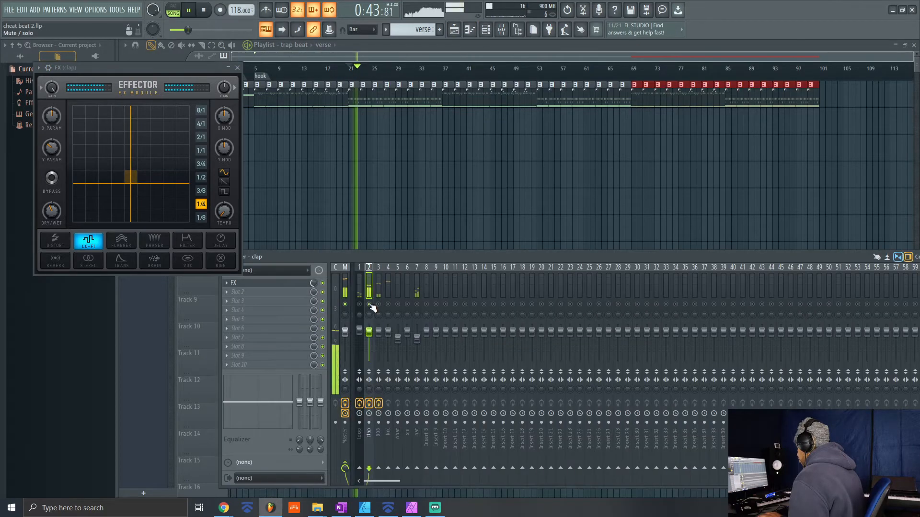
right_click(323, 283)
left_click(361, 263)
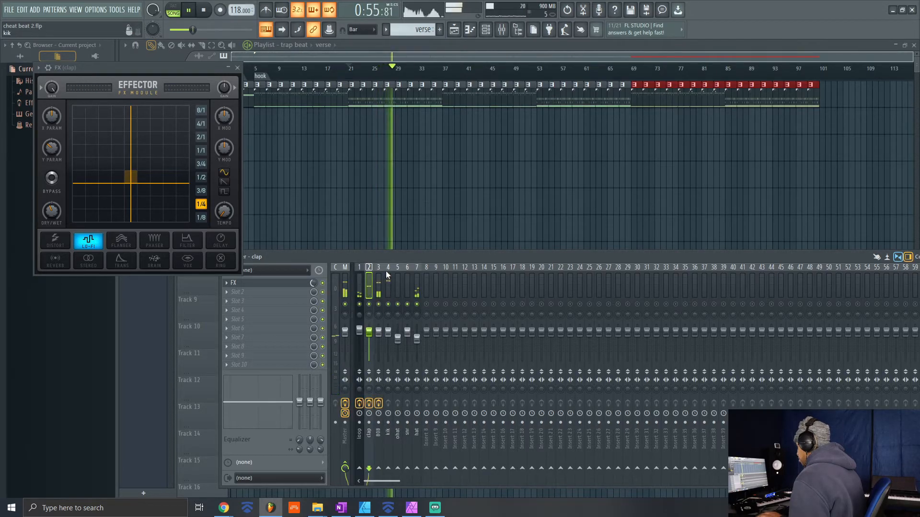
key("space")
Step: Open the Distructor plugin on the 808 mixer track and play the verse with the 808 soloed
left_click(379, 287)
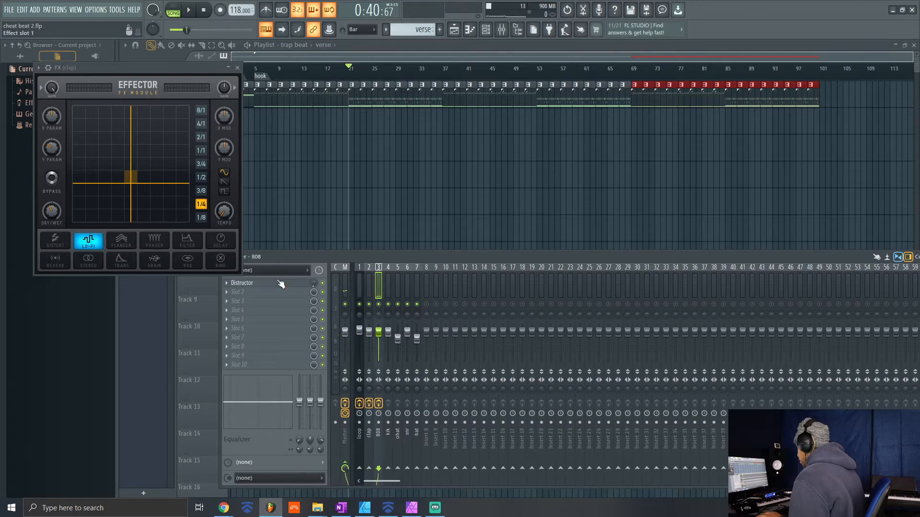
left_click(282, 284)
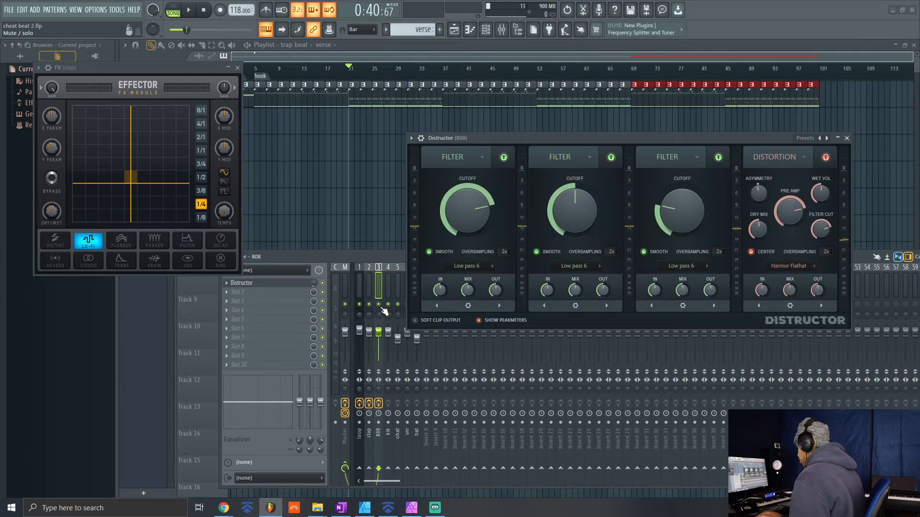
key("space")
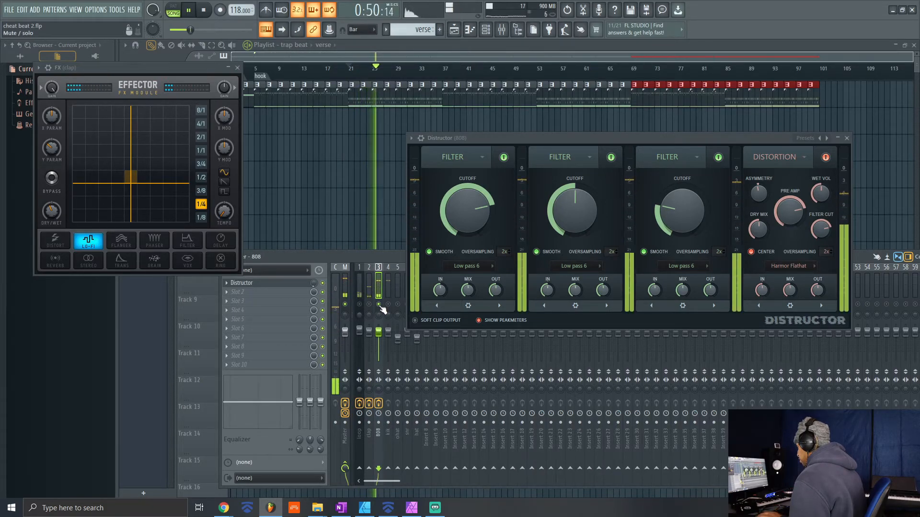
key("space")
Step: Check the hat mixer track for effects, then close the Distructor and Effector plugins and the mixer
left_click(416, 283)
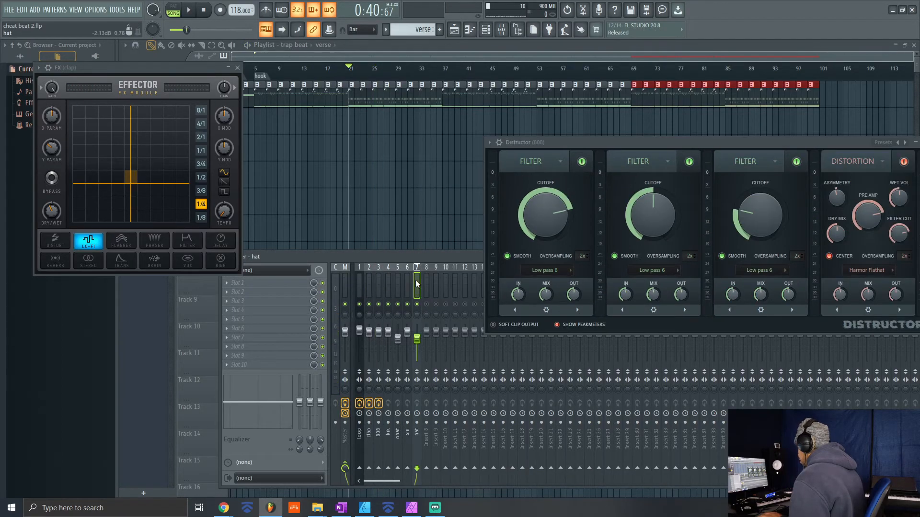
left_click(378, 287)
left_click_drag(642, 145, 400, 180)
left_click(677, 181)
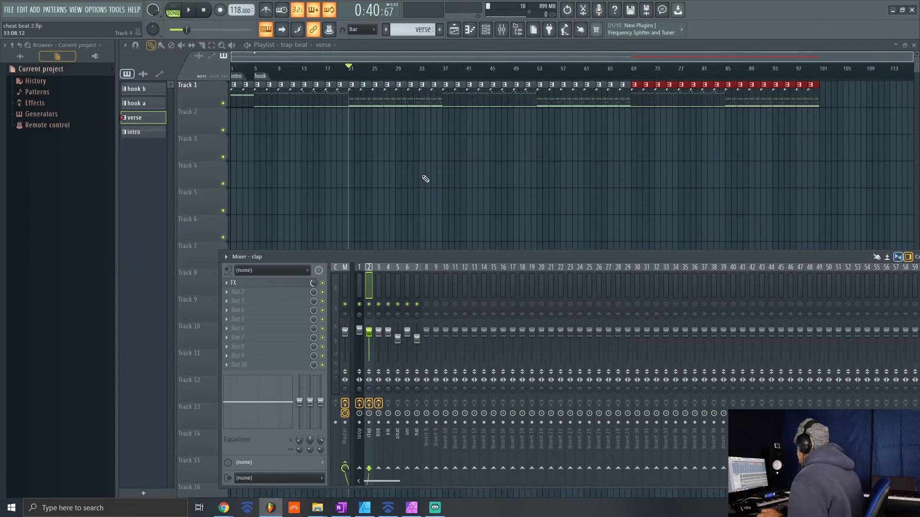
key("F9")
Step: Select all intro, hook and verse clips on Track 1 and merge them into a single pattern clip
scroll(426, 86, "down", 5)
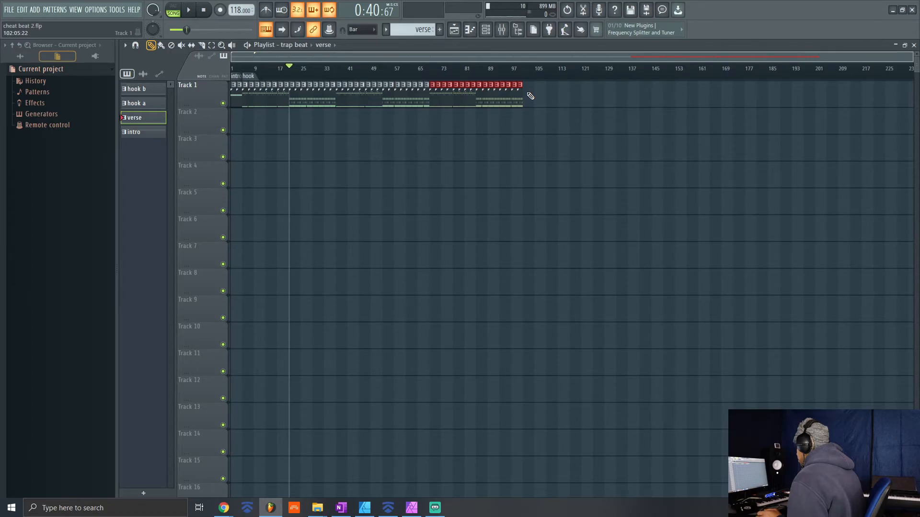
right_click(481, 109)
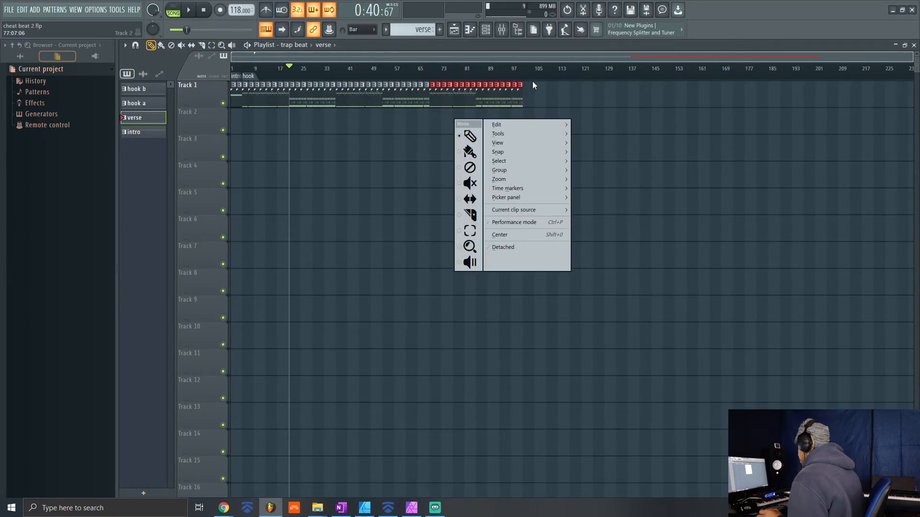
left_click(527, 50)
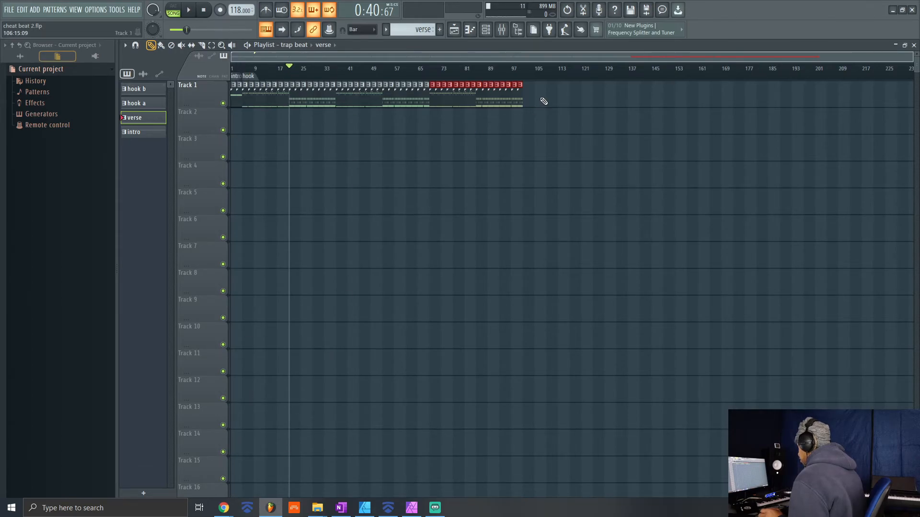
left_click_drag(534, 96, 231, 79)
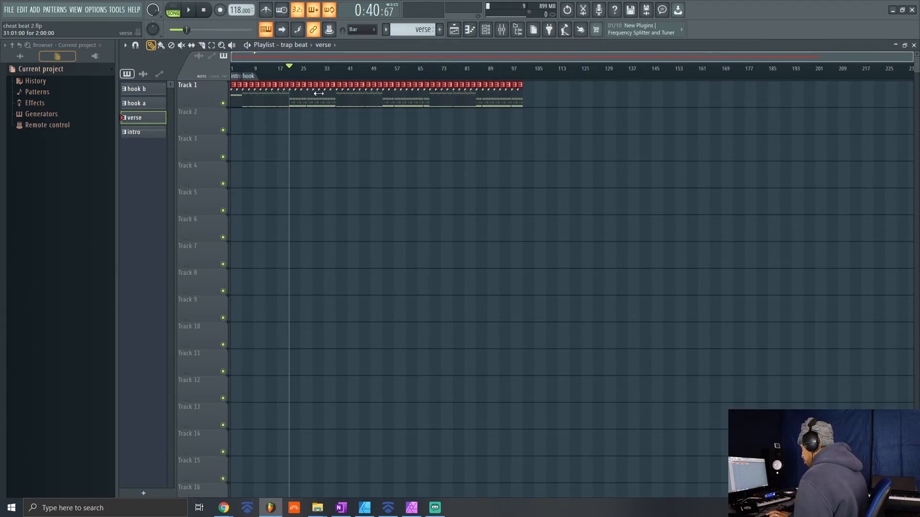
key("ctrl+g")
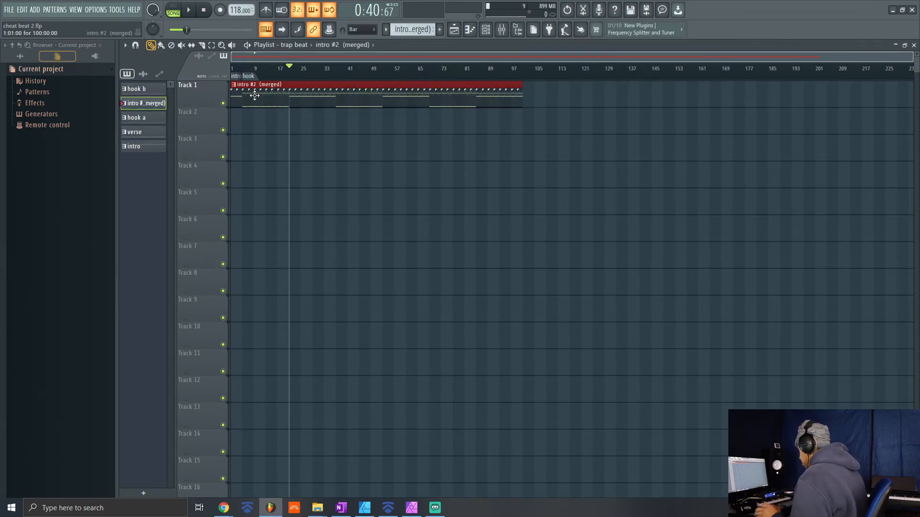
Step: Rename the merged pattern as song
right_click(144, 107)
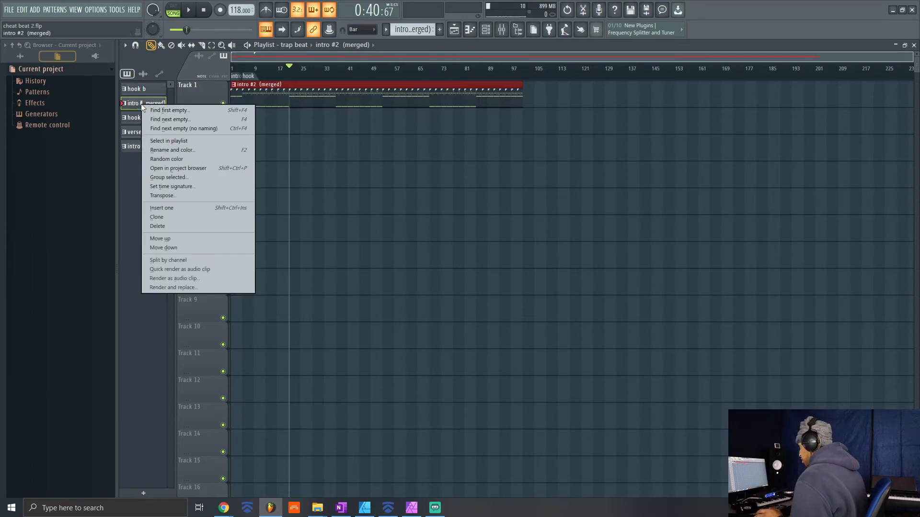
left_click(185, 149)
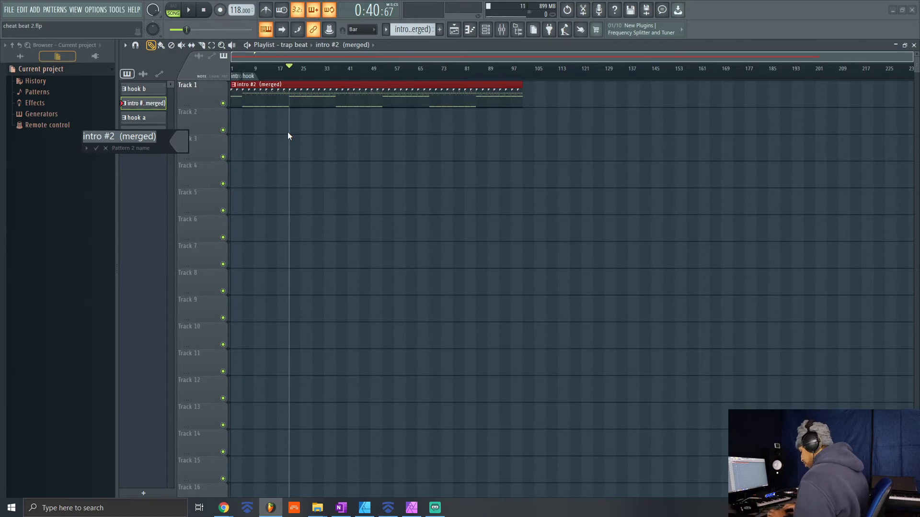
type("song")
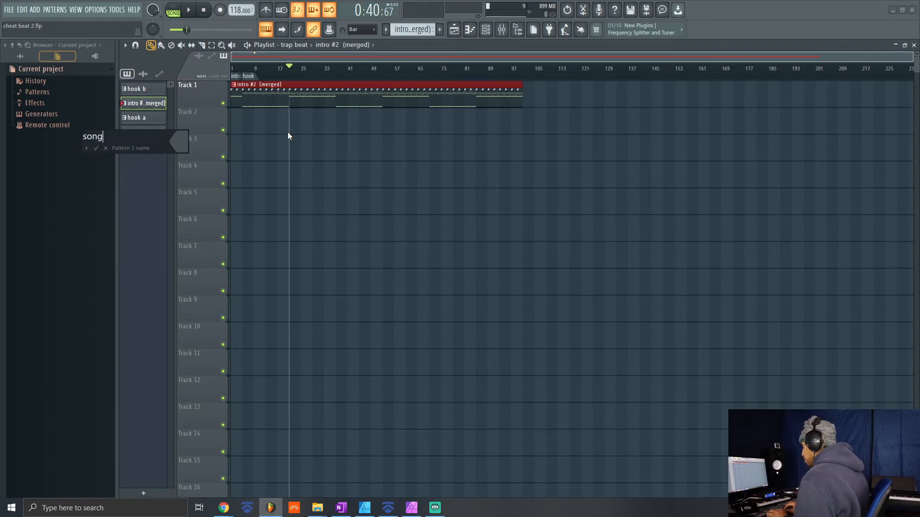
key("Return")
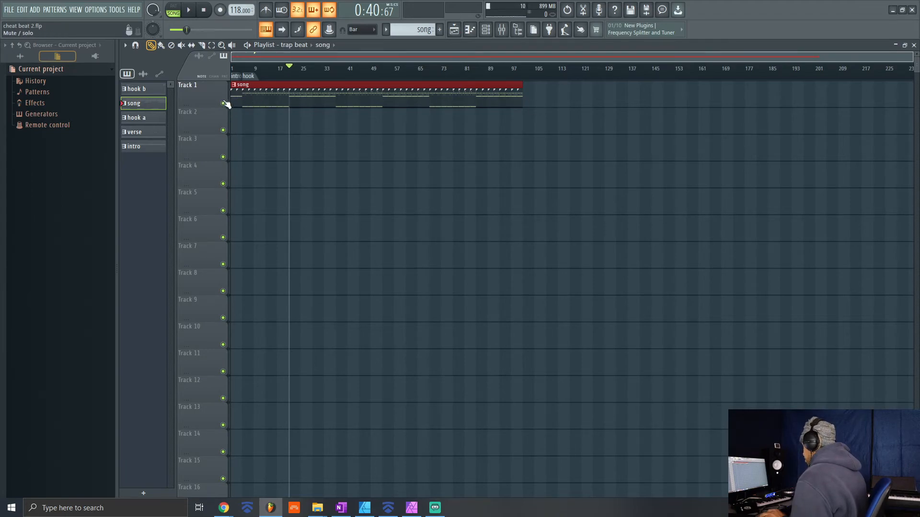
Step: Split the song pattern by channel and deselect the resulting clips
left_click(386, 31)
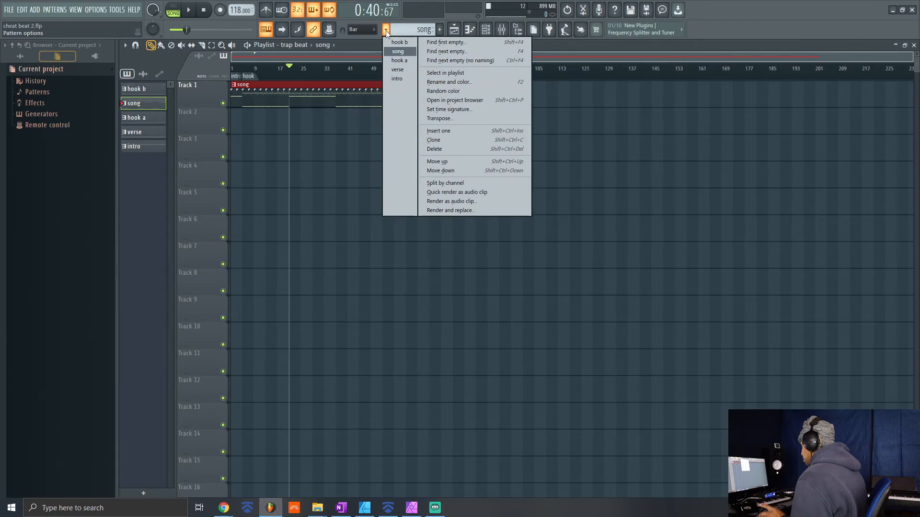
left_click(461, 183)
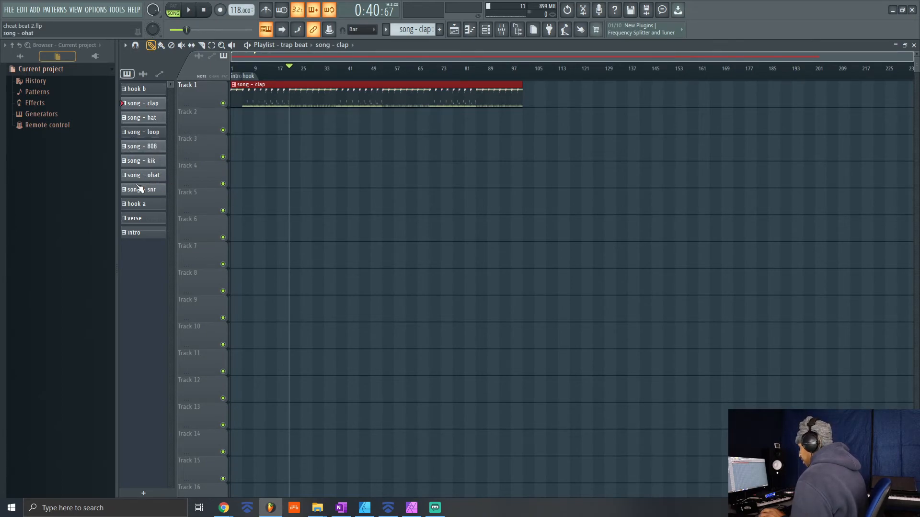
left_click(307, 72)
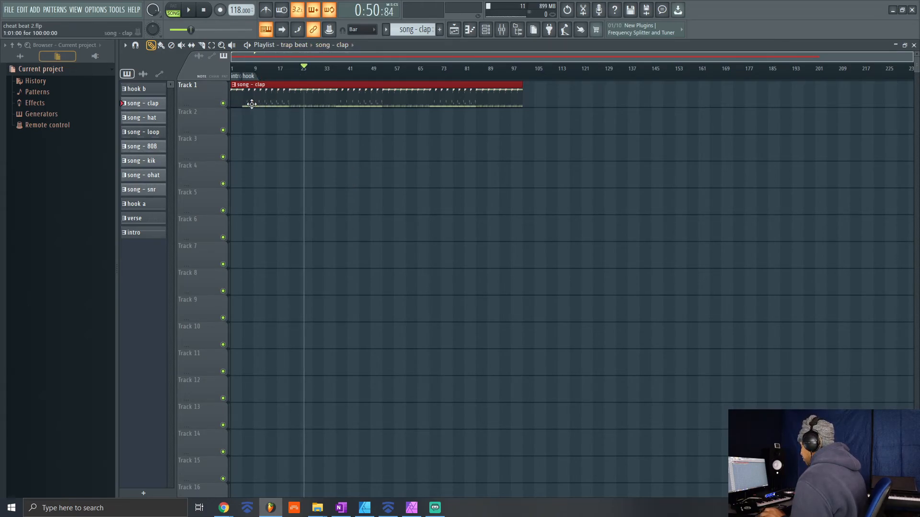
left_click(500, 70)
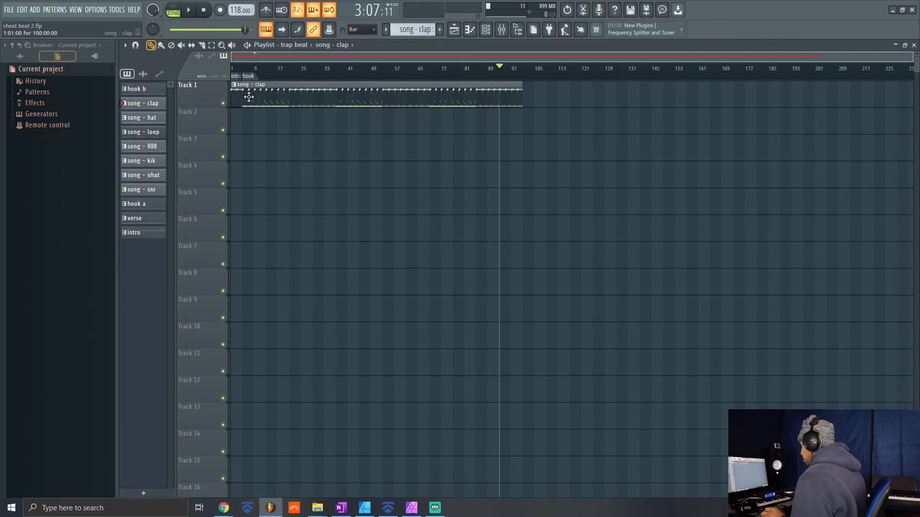
Step: Spread the song clips onto separate tracks: kik on Track 2, 808 on 3, loop on 4, hat on 5, clap on 6 and ohat on 7
left_click(243, 115)
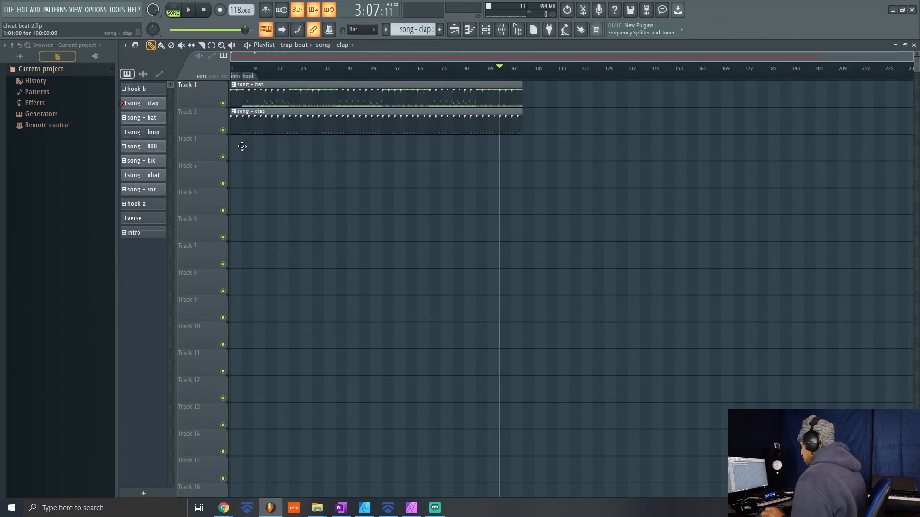
left_click_drag(243, 146, 239, 231)
left_click_drag(258, 98, 233, 206)
left_click_drag(261, 97, 232, 183)
left_click_drag(271, 93, 248, 149)
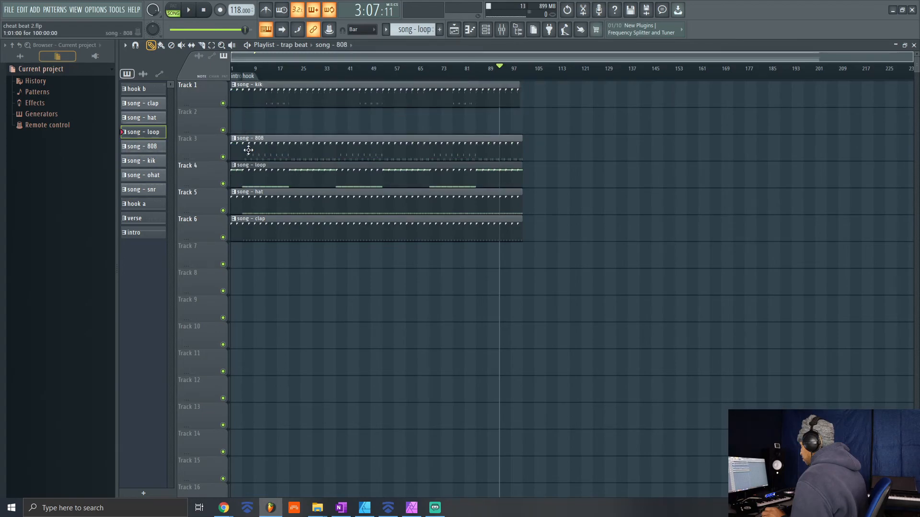
left_click_drag(268, 98, 271, 126)
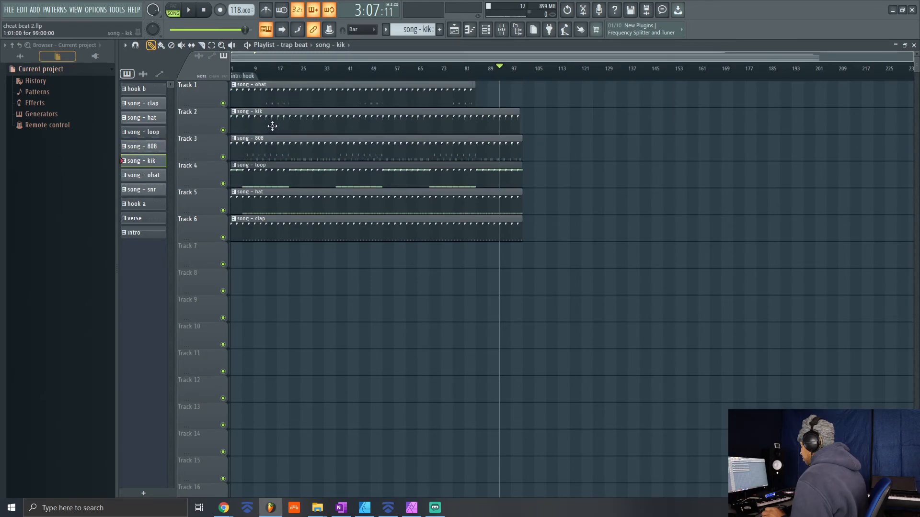
left_click(259, 253)
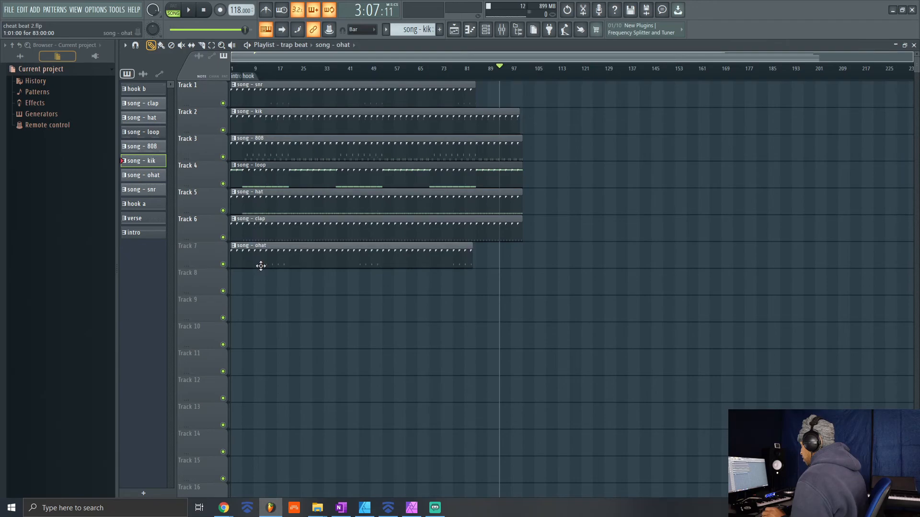
right_click(279, 101)
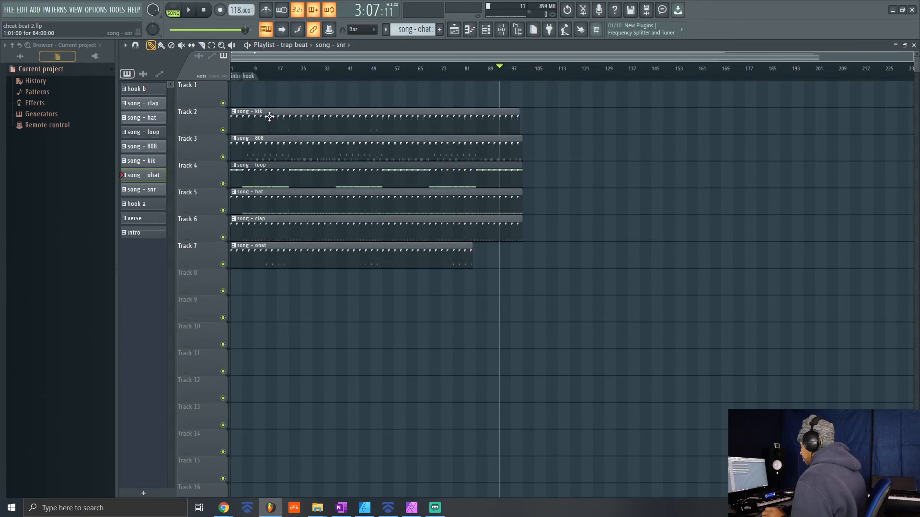
key("ctrl+z")
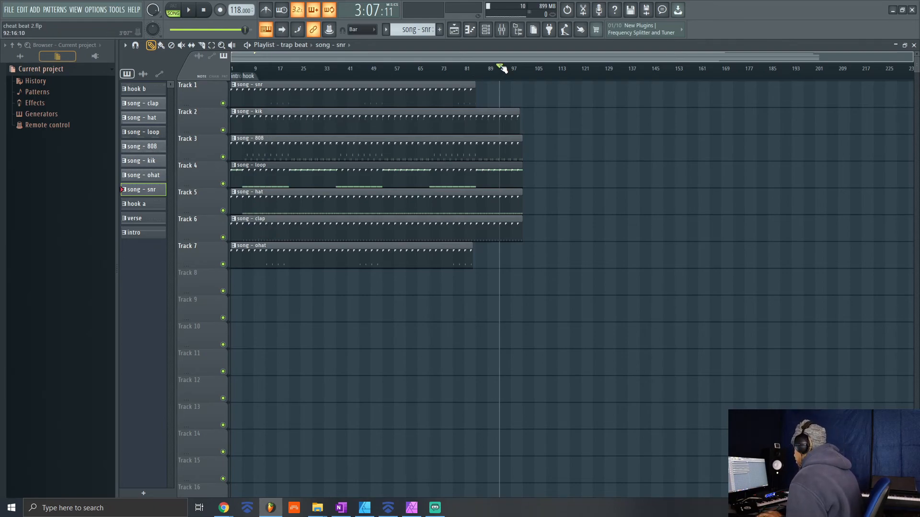
Step: Play the song from the start, muting and unmuting the 808 on Track 3 to hear the difference
key("space")
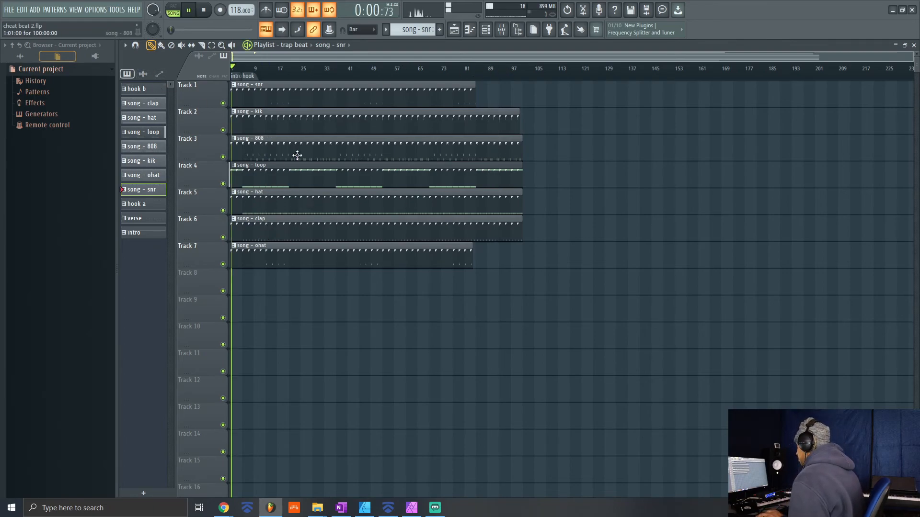
scroll(326, 148, "up", 3)
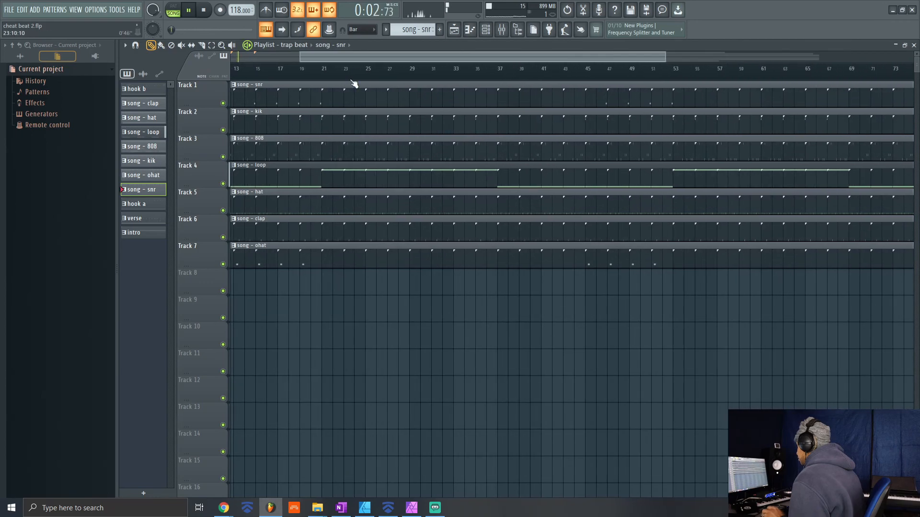
left_click_drag(352, 55, 97, 59)
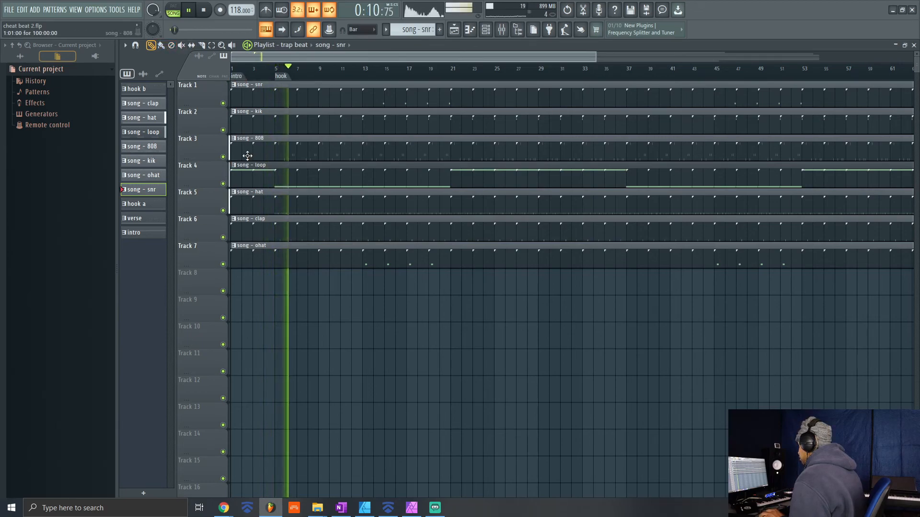
left_click(224, 157)
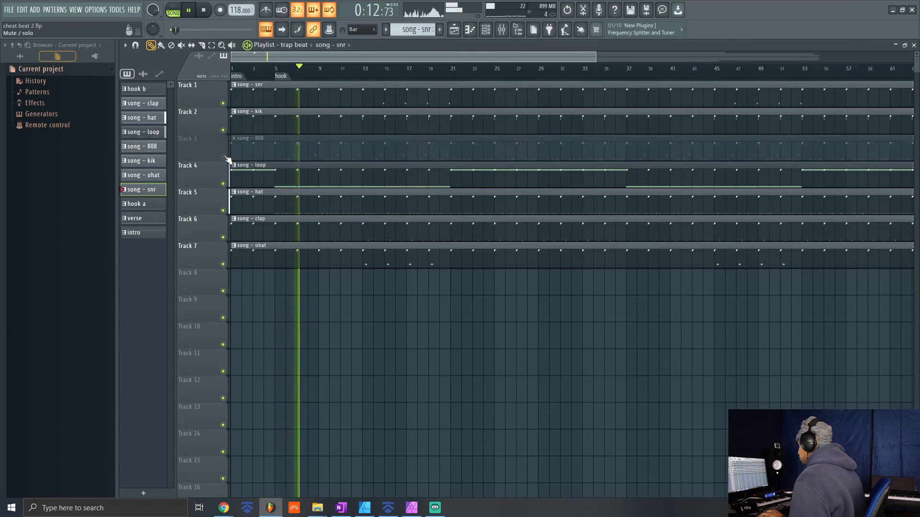
left_click(224, 158)
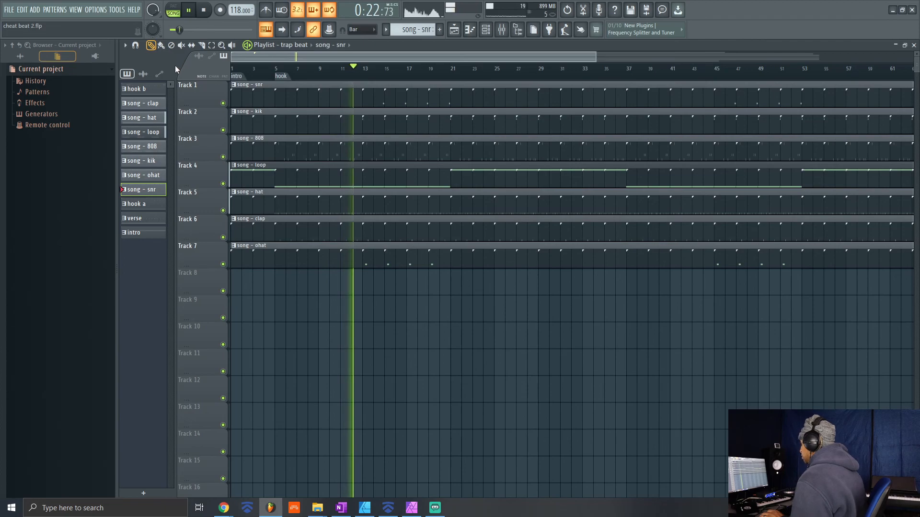
key("space")
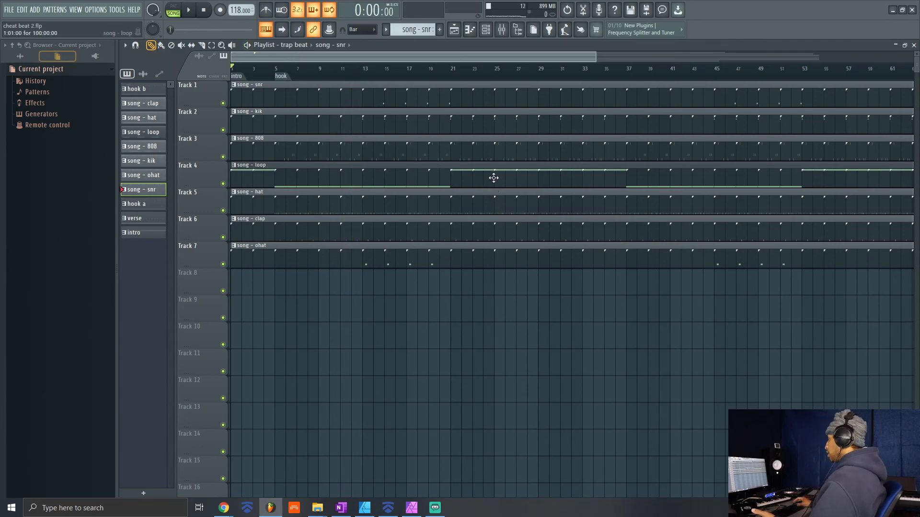
Step: Show the full split arrangement and look over the project's export options without exporting
scroll(434, 197, "down", 3, "ctrl")
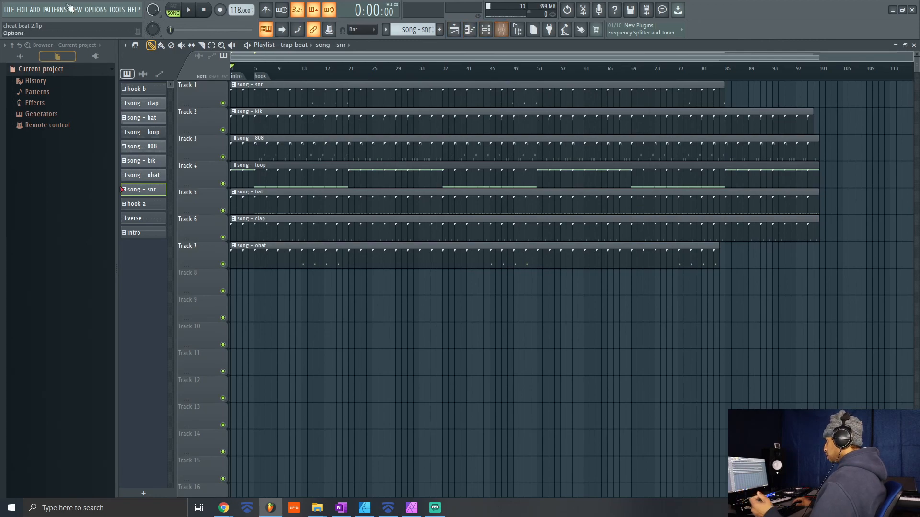
left_click(16, 12)
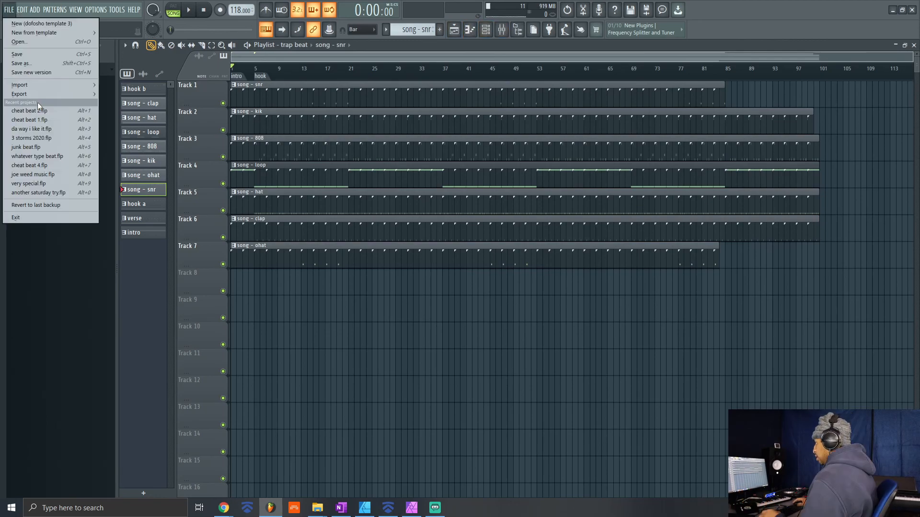
mouse_move(40, 94)
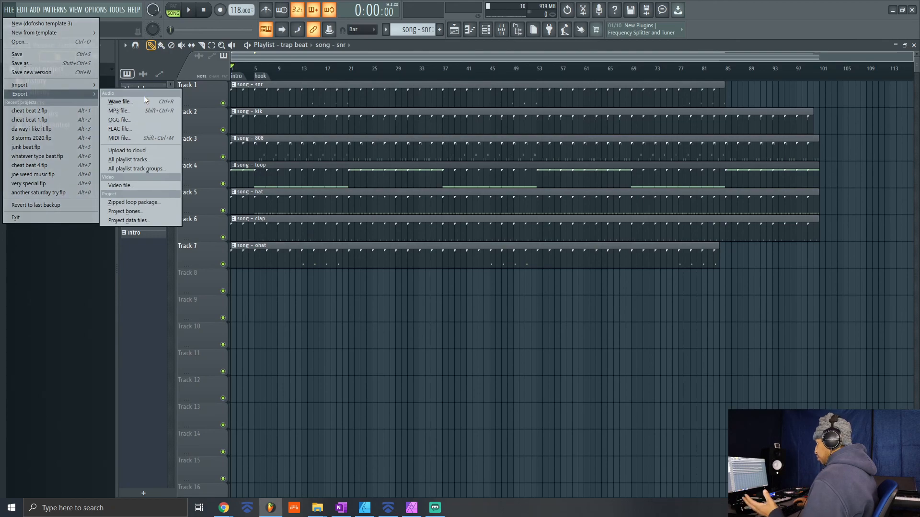
left_click(240, 305)
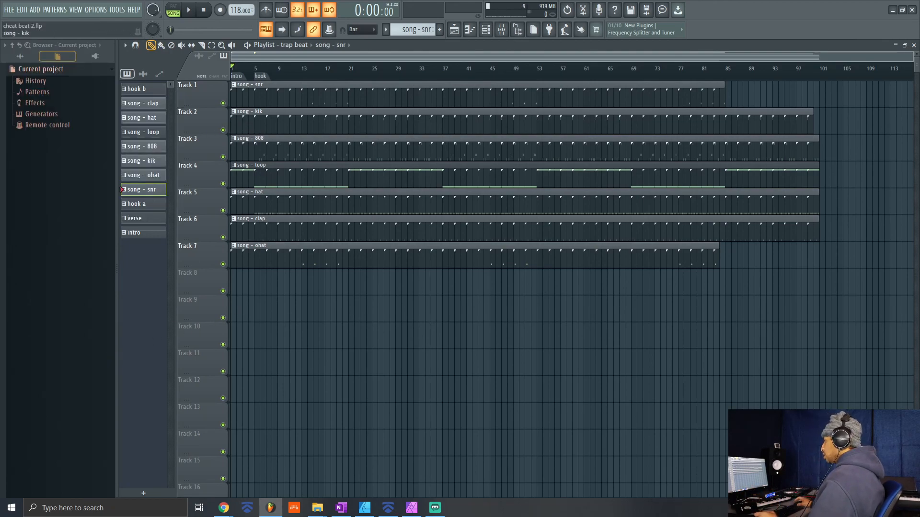